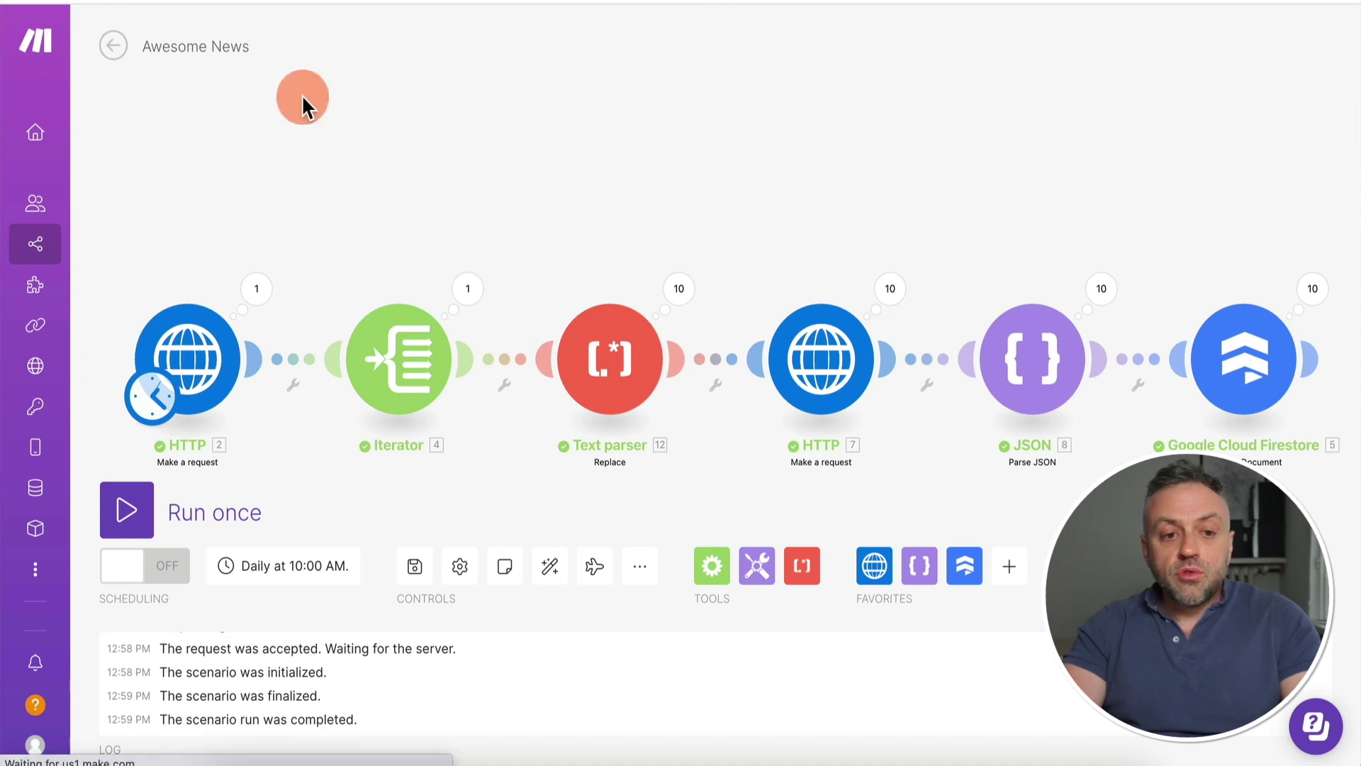
# Go to the News API site and examine the Get started documentation on top headlines by country, category and source.
pyautogui.moveTo(34, 48)
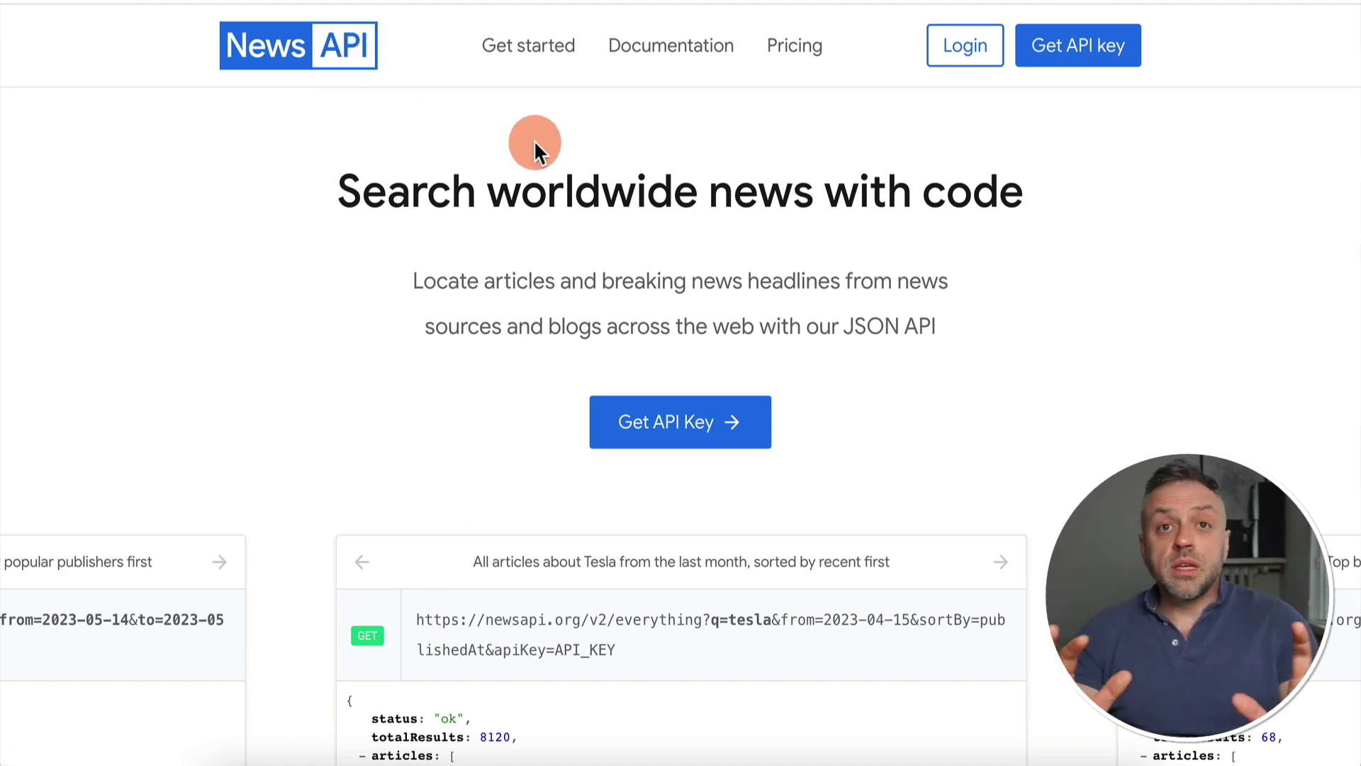
pyautogui.click(1022, 57)
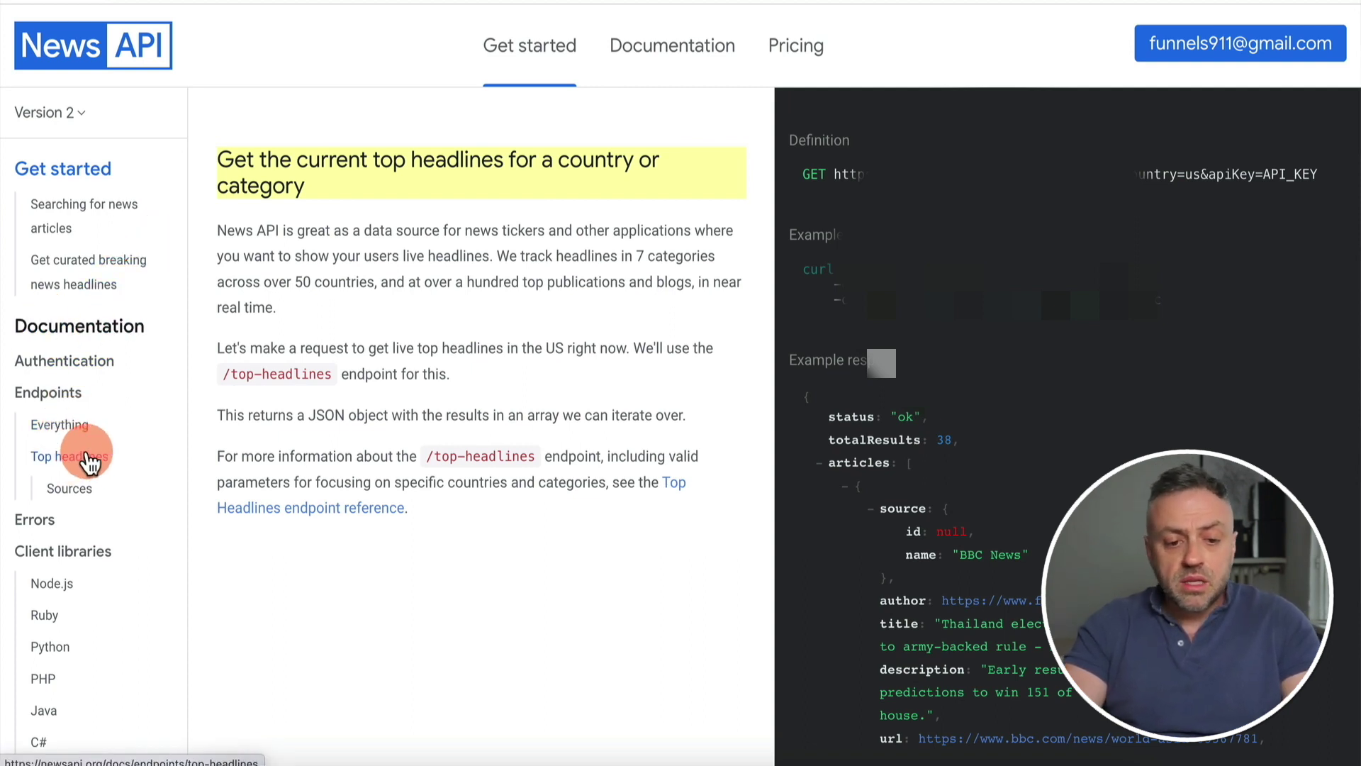
pyautogui.scroll(-5, 983, 363)
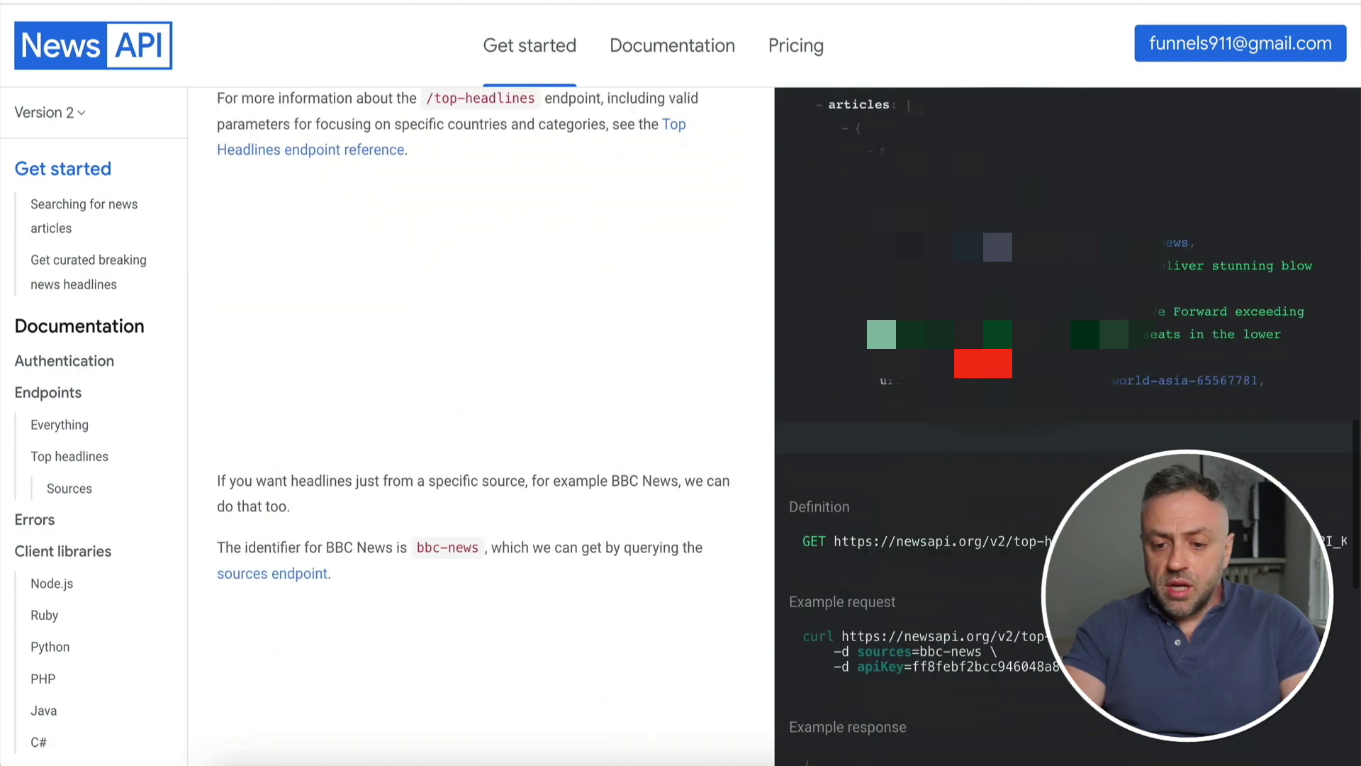
pyautogui.scroll(6, 983, 363)
pyautogui.scroll(2, 984, 363)
pyautogui.scroll(-4, 984, 363)
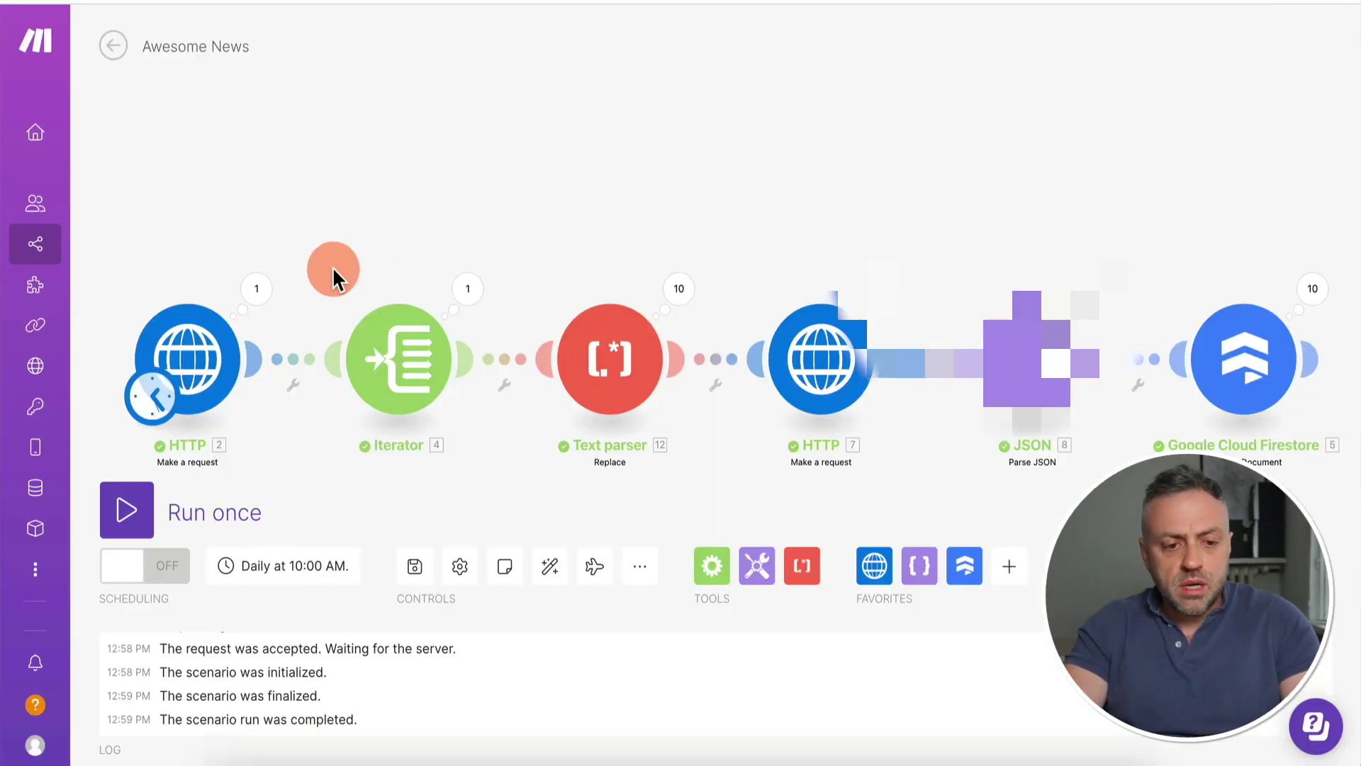
# Review the first HTTP module's request settings and the Text parser's pattern and new value in the Awesome News scenario in Make.
pyautogui.click(199, 340)
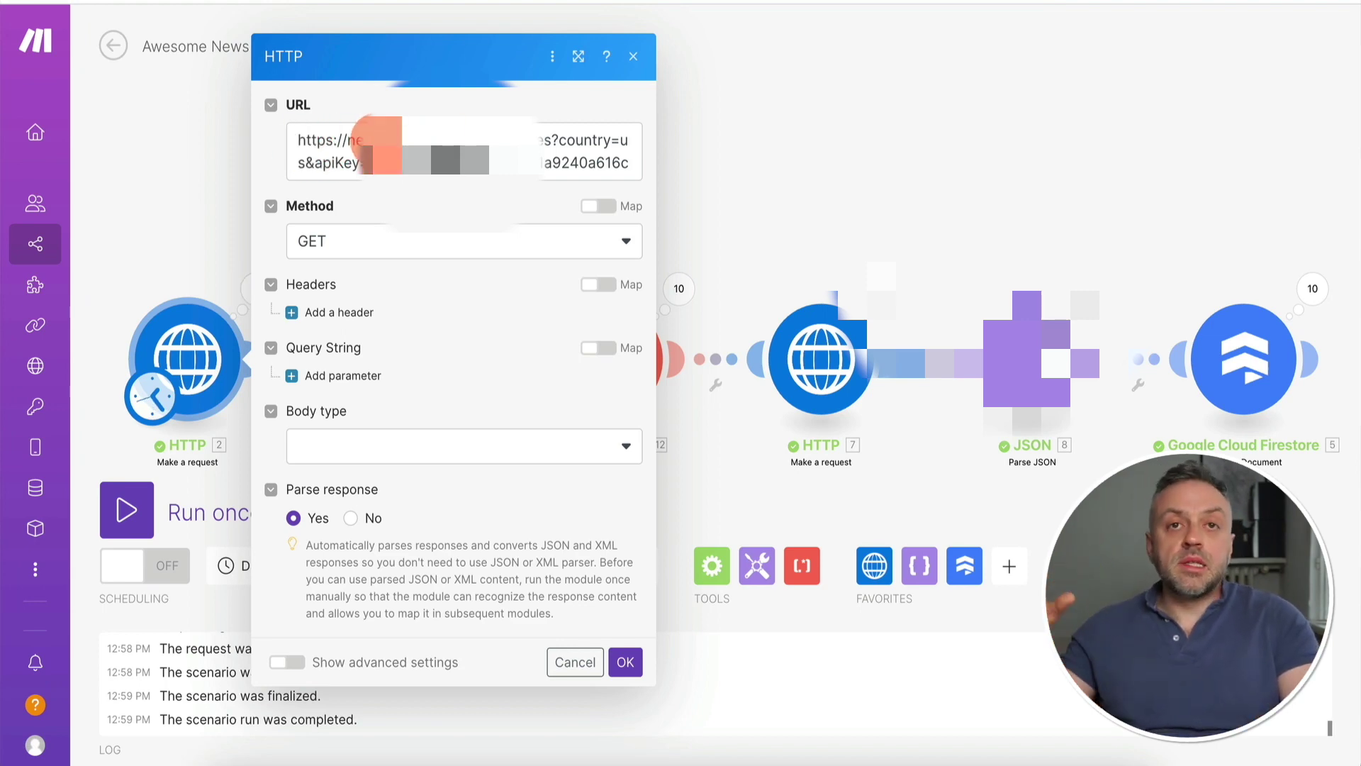
pyautogui.click(872, 139)
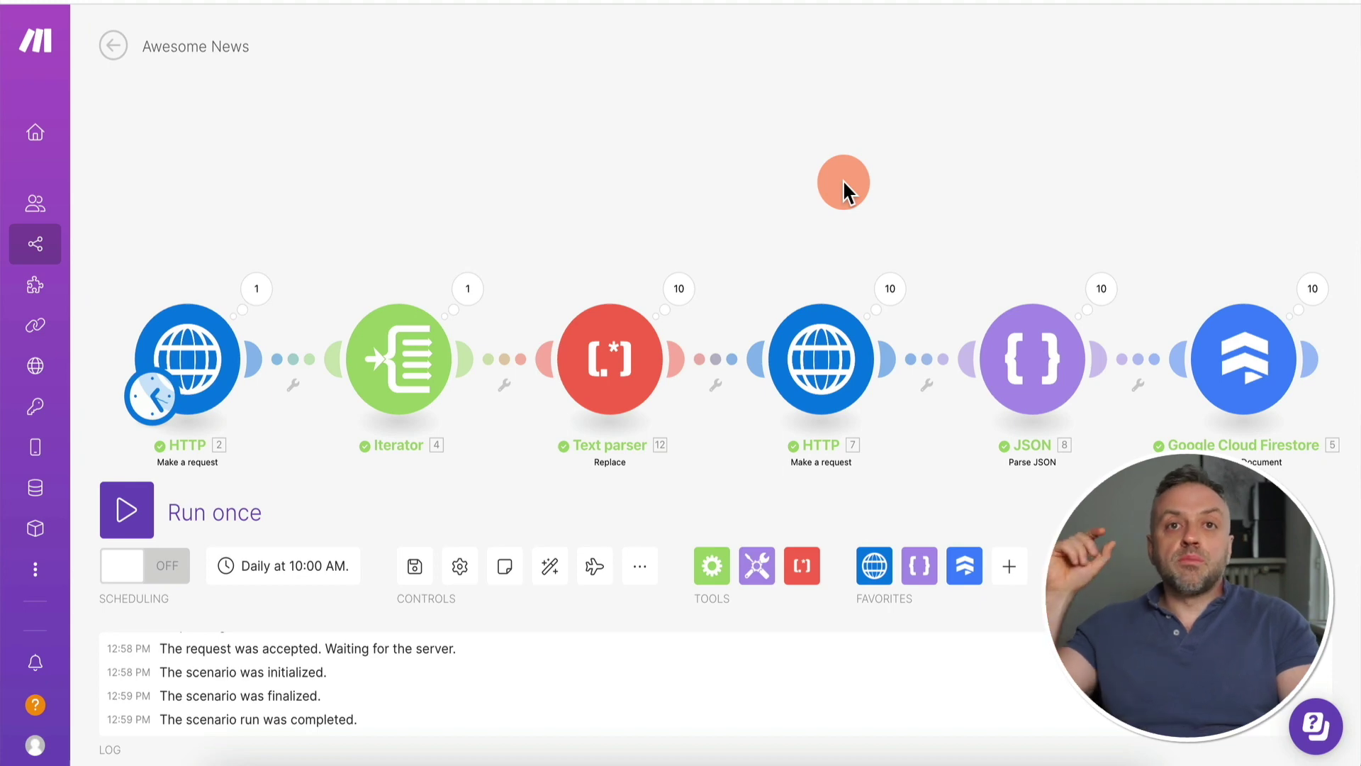
pyautogui.click(617, 369)
pyautogui.click(613, 371)
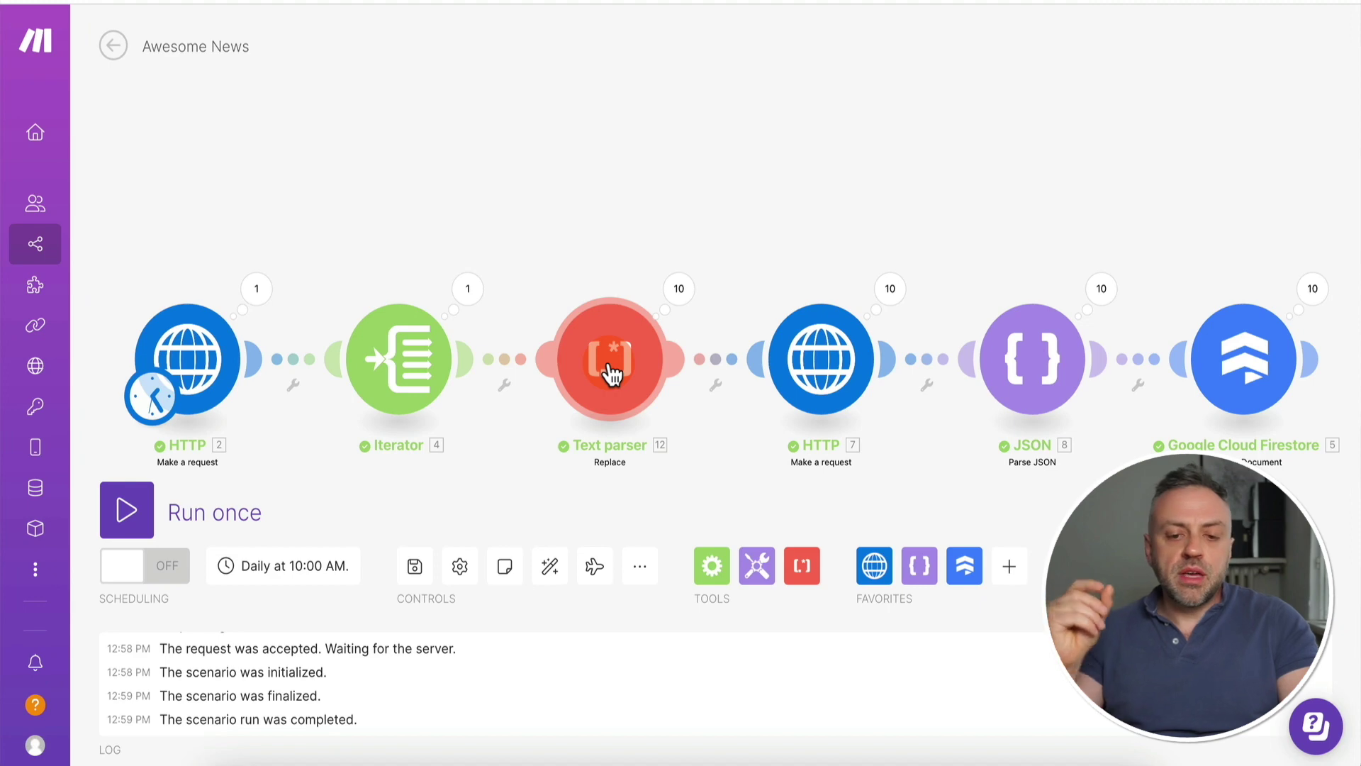
pyautogui.click(613, 372)
pyautogui.click(780, 129)
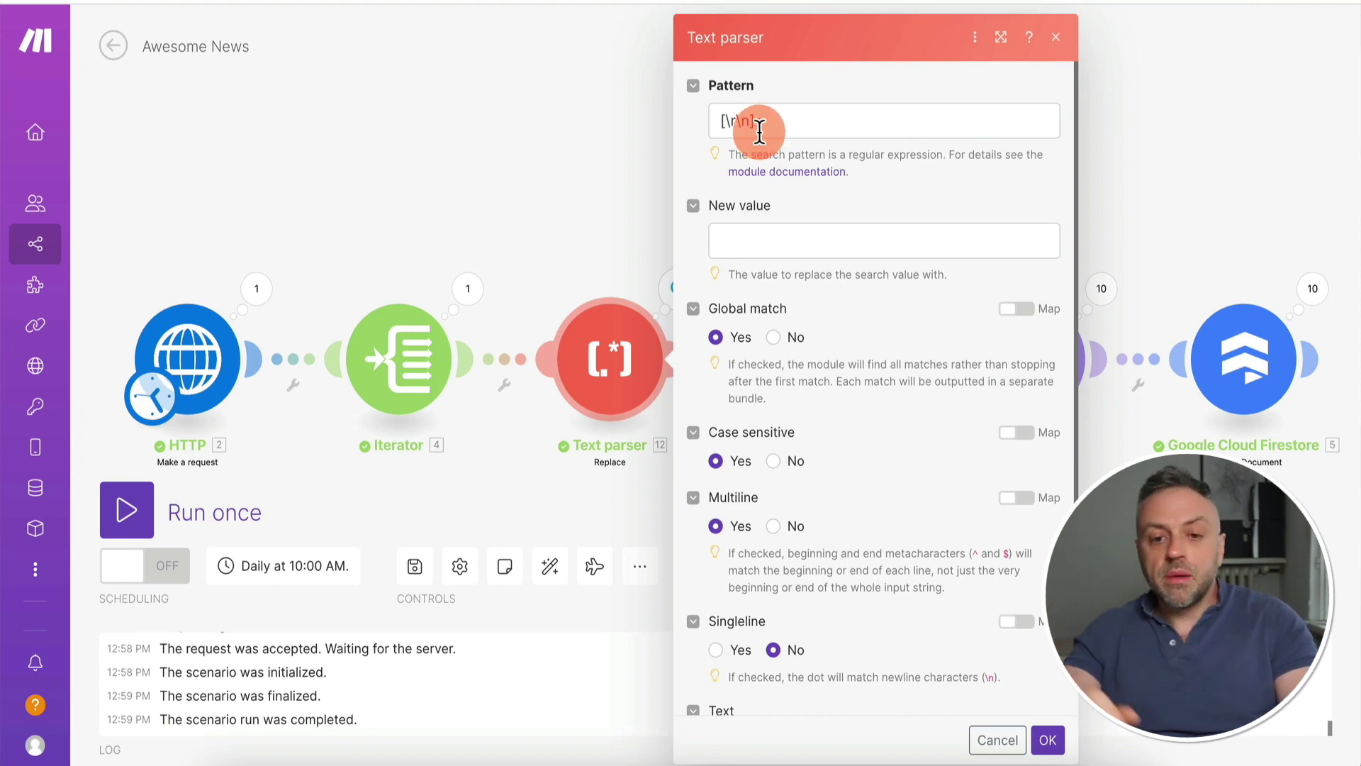
pyautogui.click(741, 250)
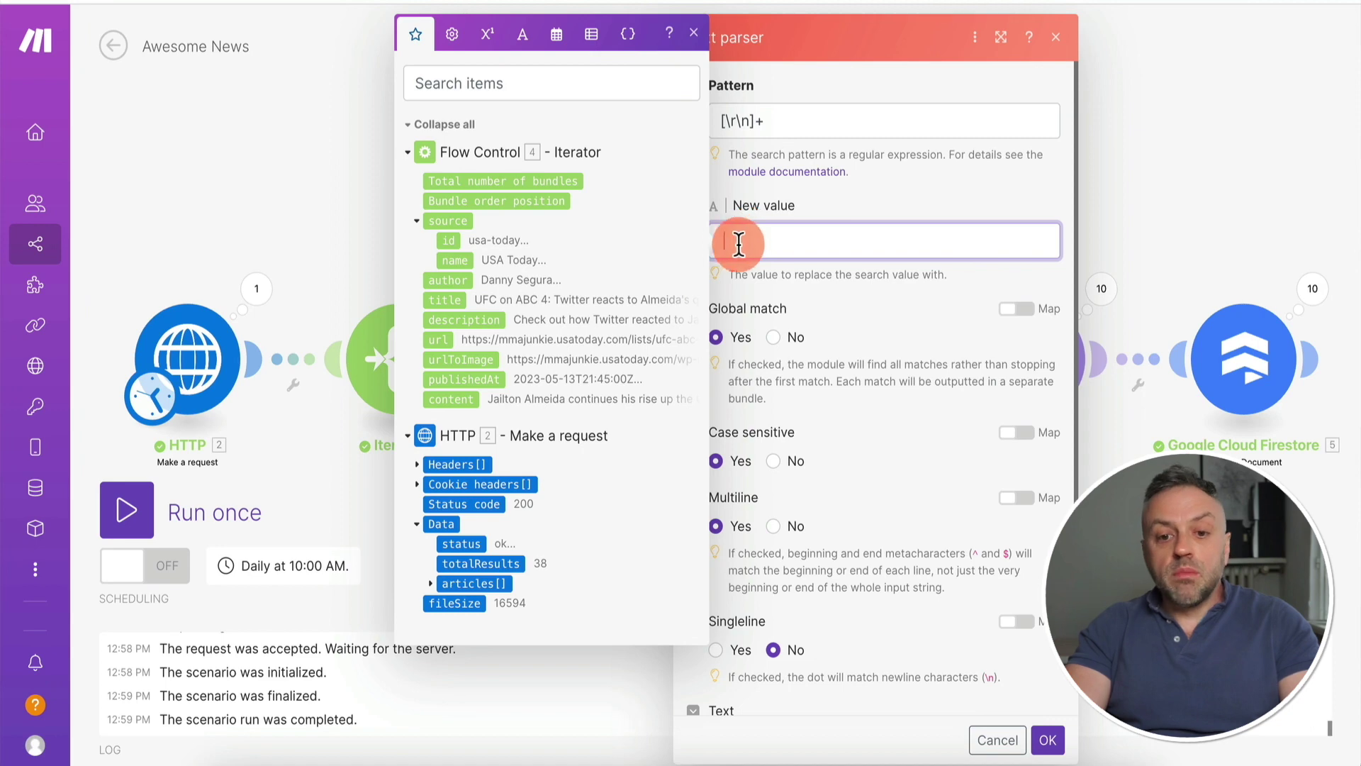
pyautogui.click(1142, 168)
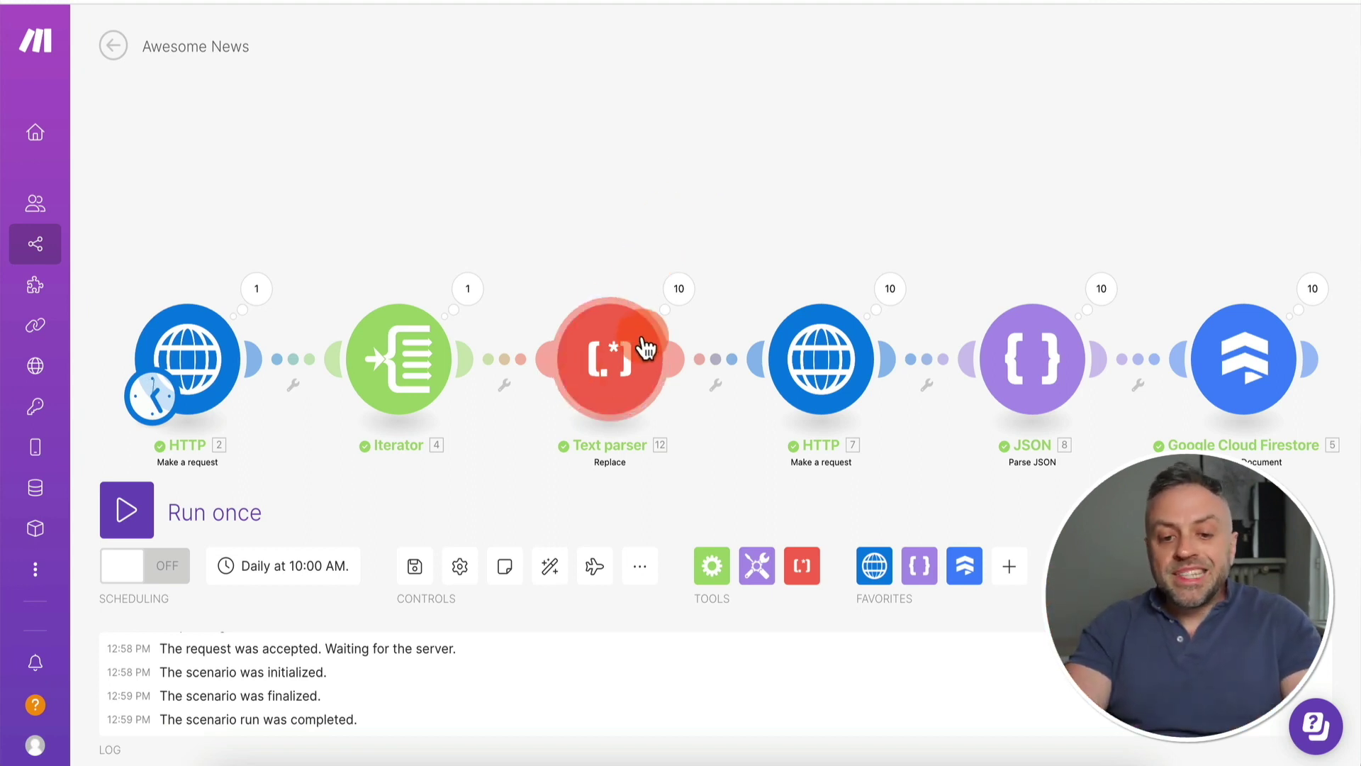
# Review the second HTTP module's OpenAI request, and look up the Create completion POST method and endpoint URL in OpenAI's API reference.
pyautogui.click(843, 369)
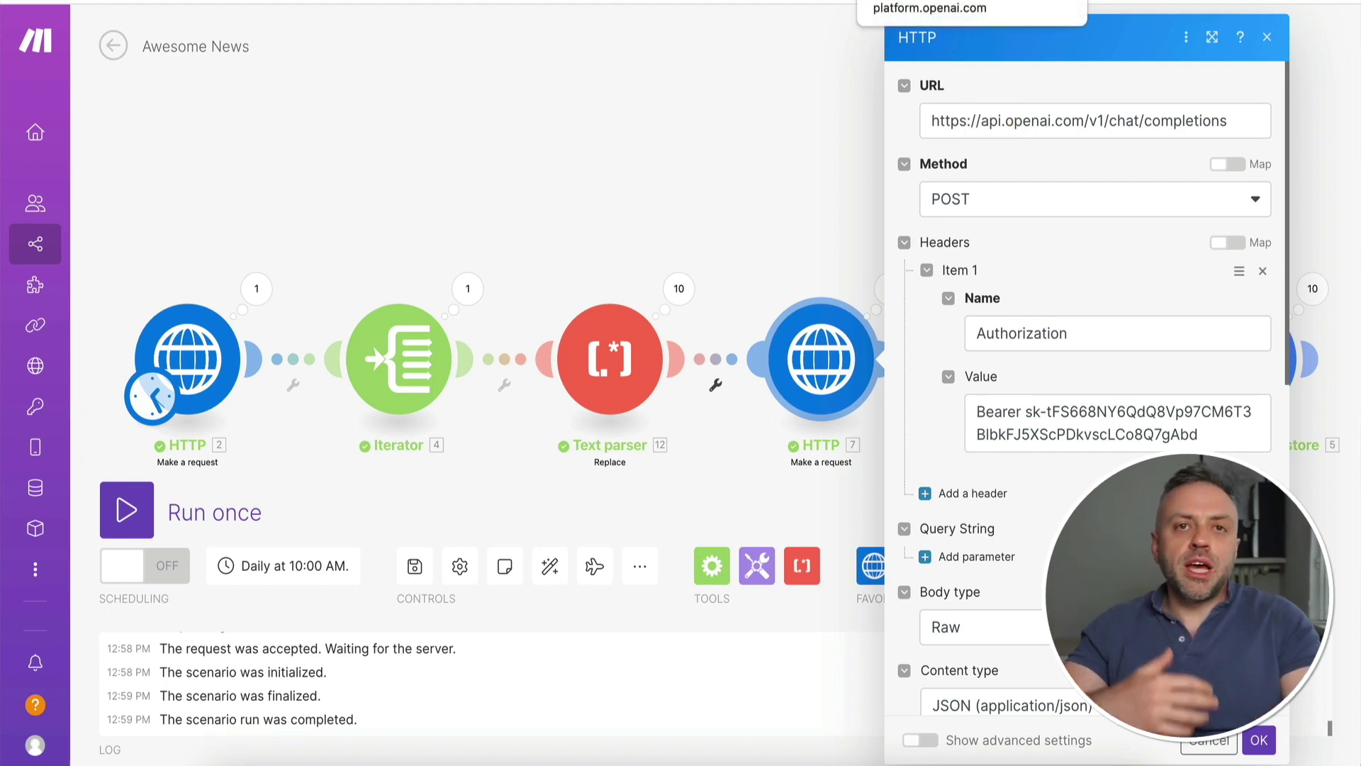
pyautogui.click(922, 1)
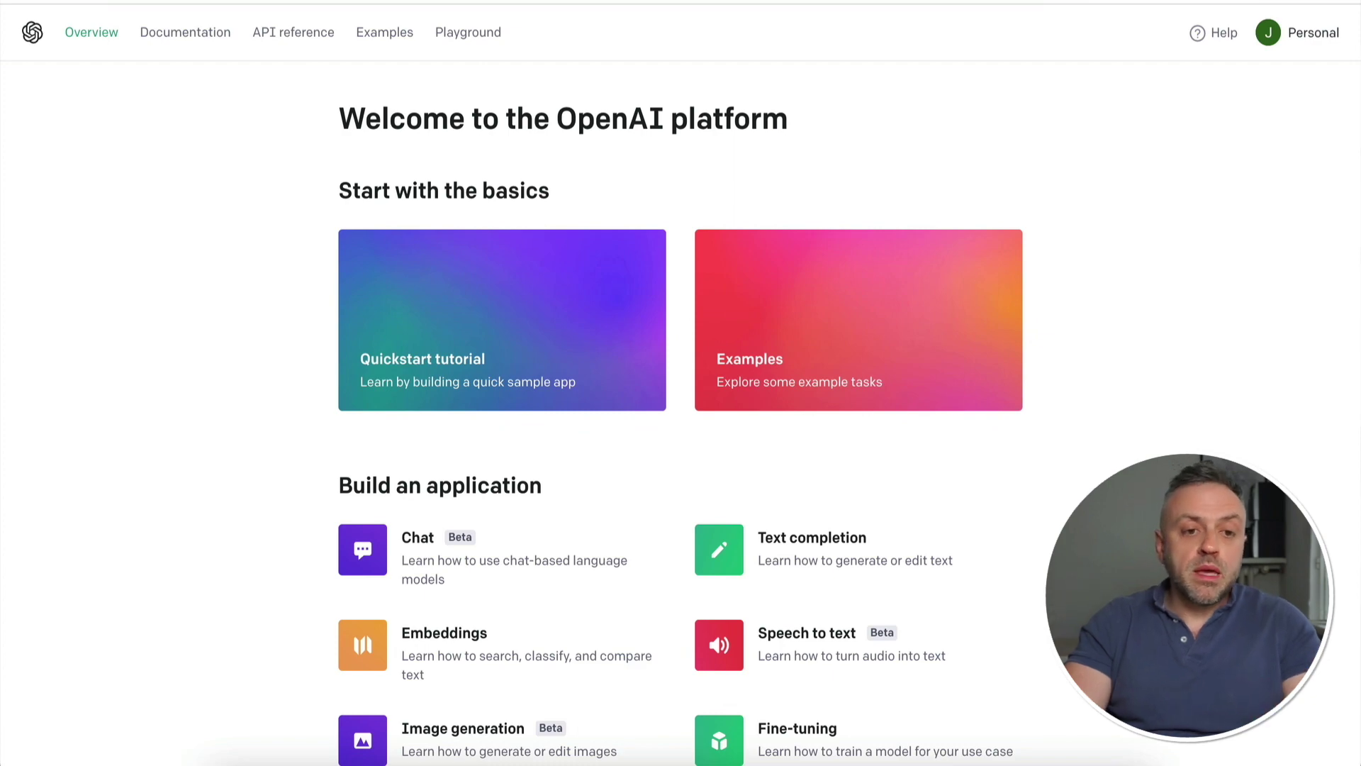
pyautogui.click(299, 39)
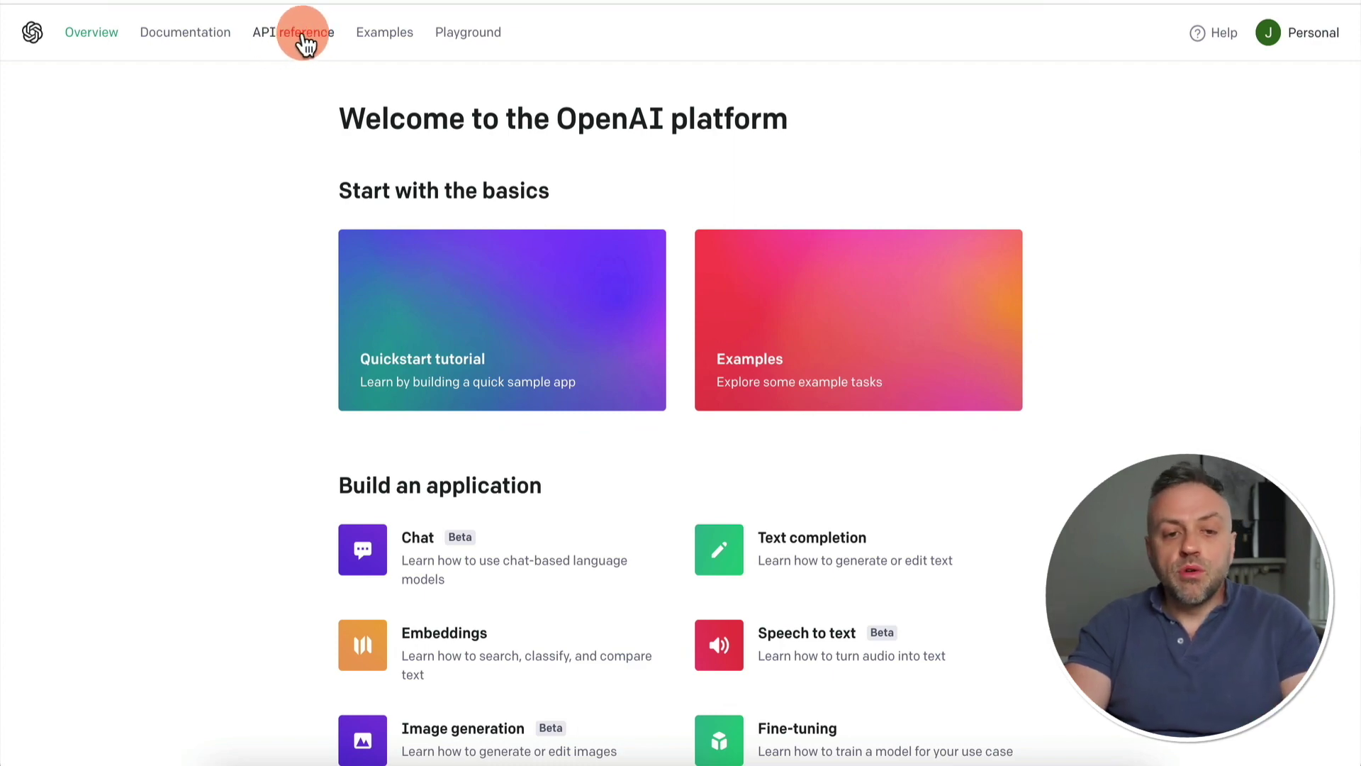
pyautogui.click(32, 250)
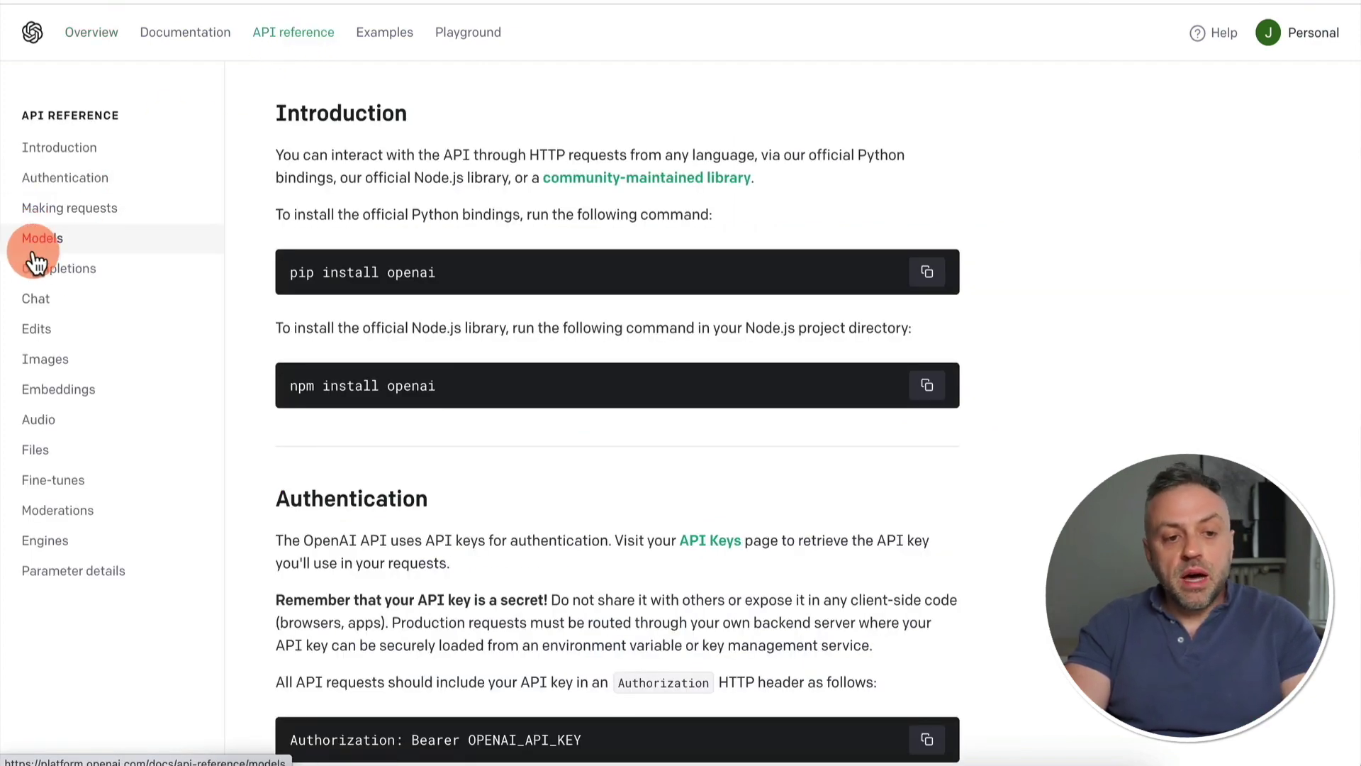
pyautogui.click(71, 270)
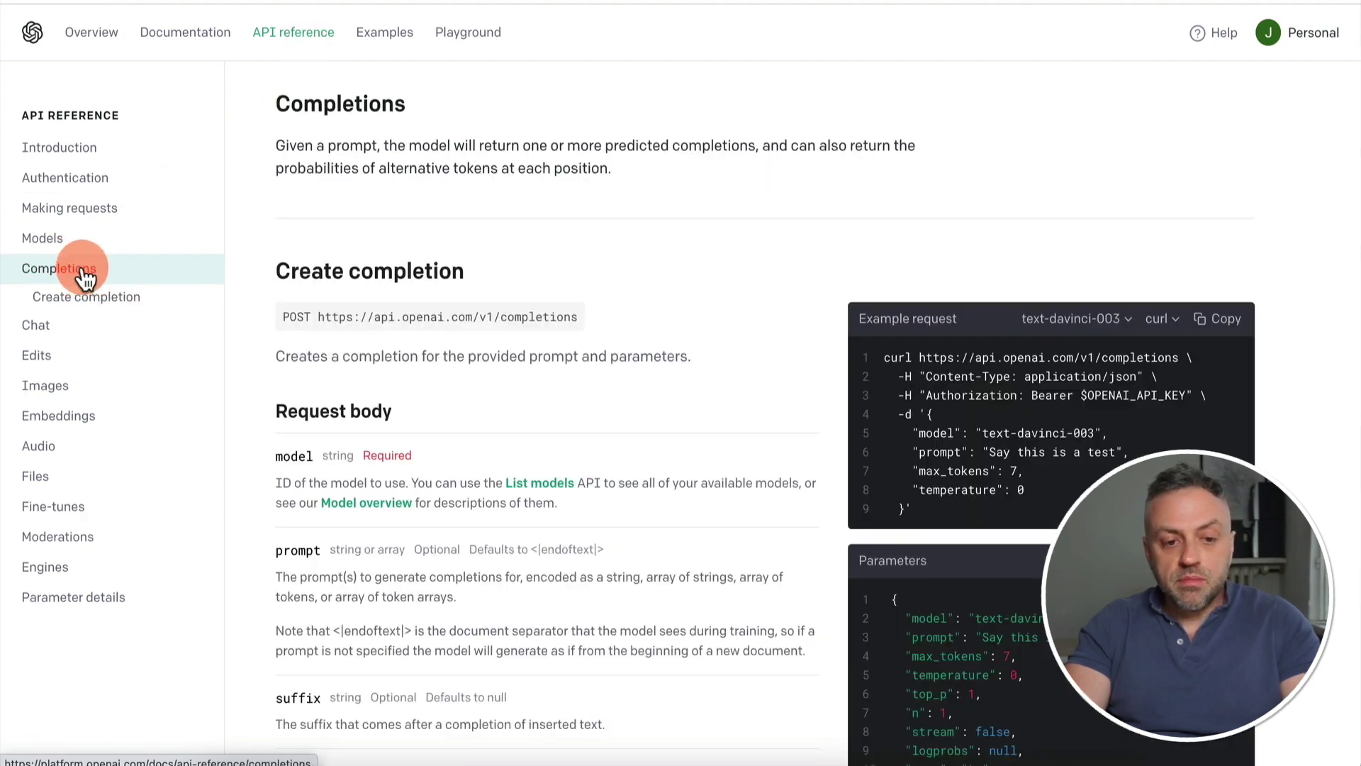
pyautogui.doubleClick(305, 317)
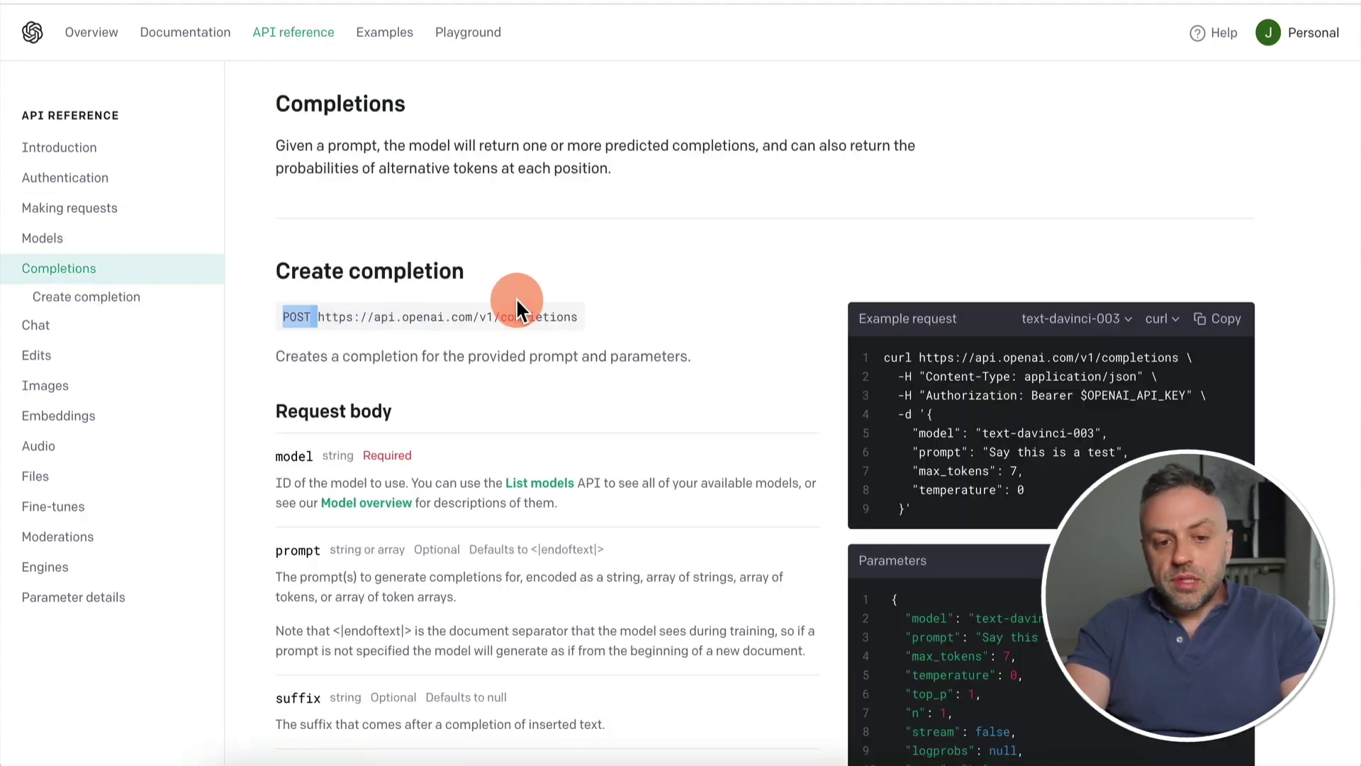
pyautogui.moveTo(516, 298); pyautogui.dragTo(593, 313)
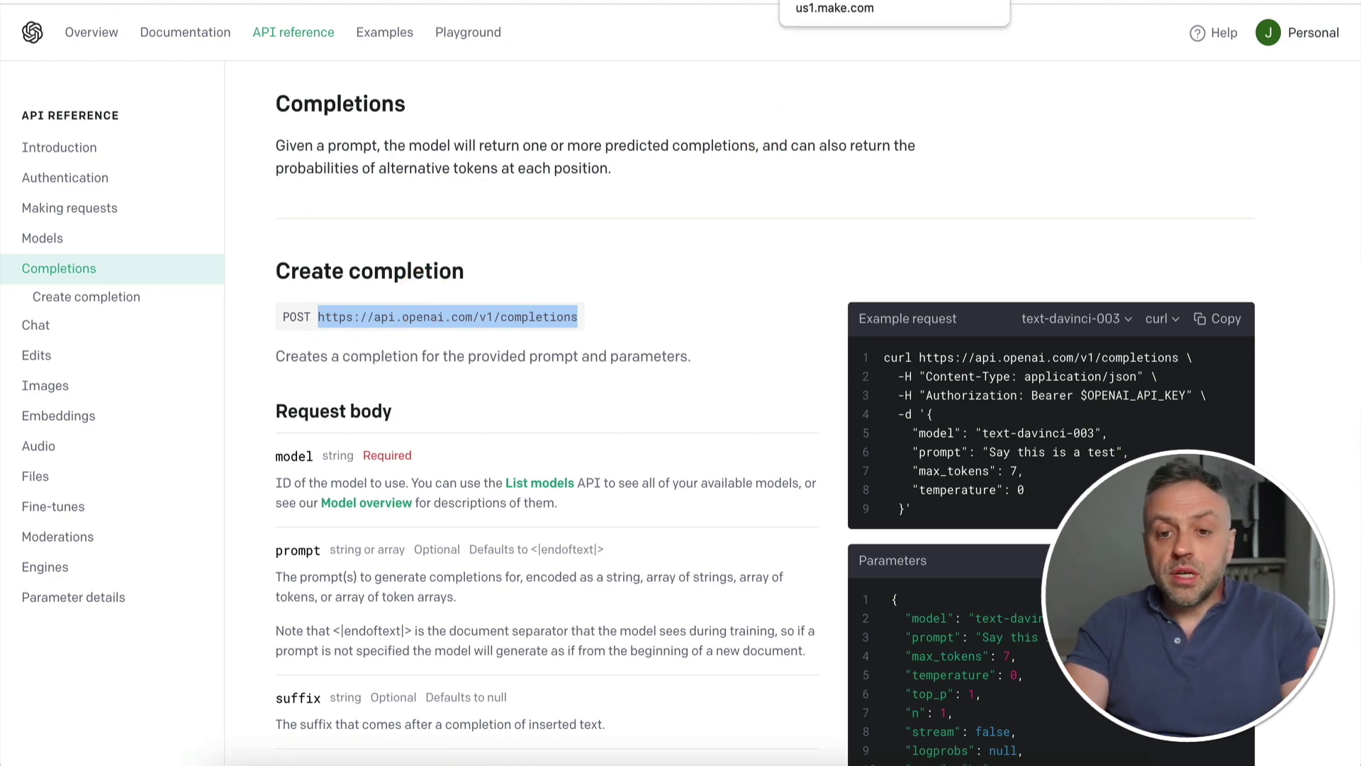
# Close the HTTP module's settings in Make and view the first document of the articles collection in Firebase's Firestore Database.
pyautogui.click(837, 0)
pyautogui.click(807, 176)
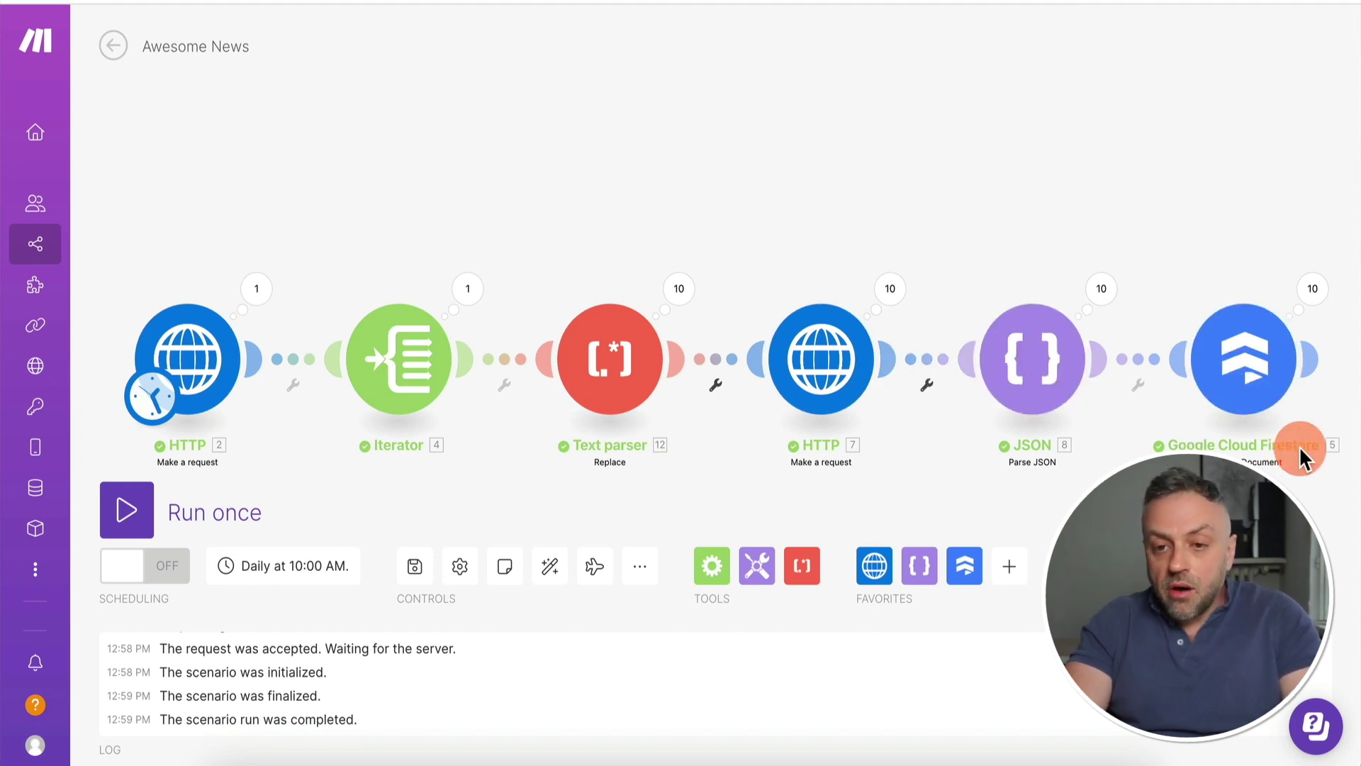
pyautogui.click(922, 1)
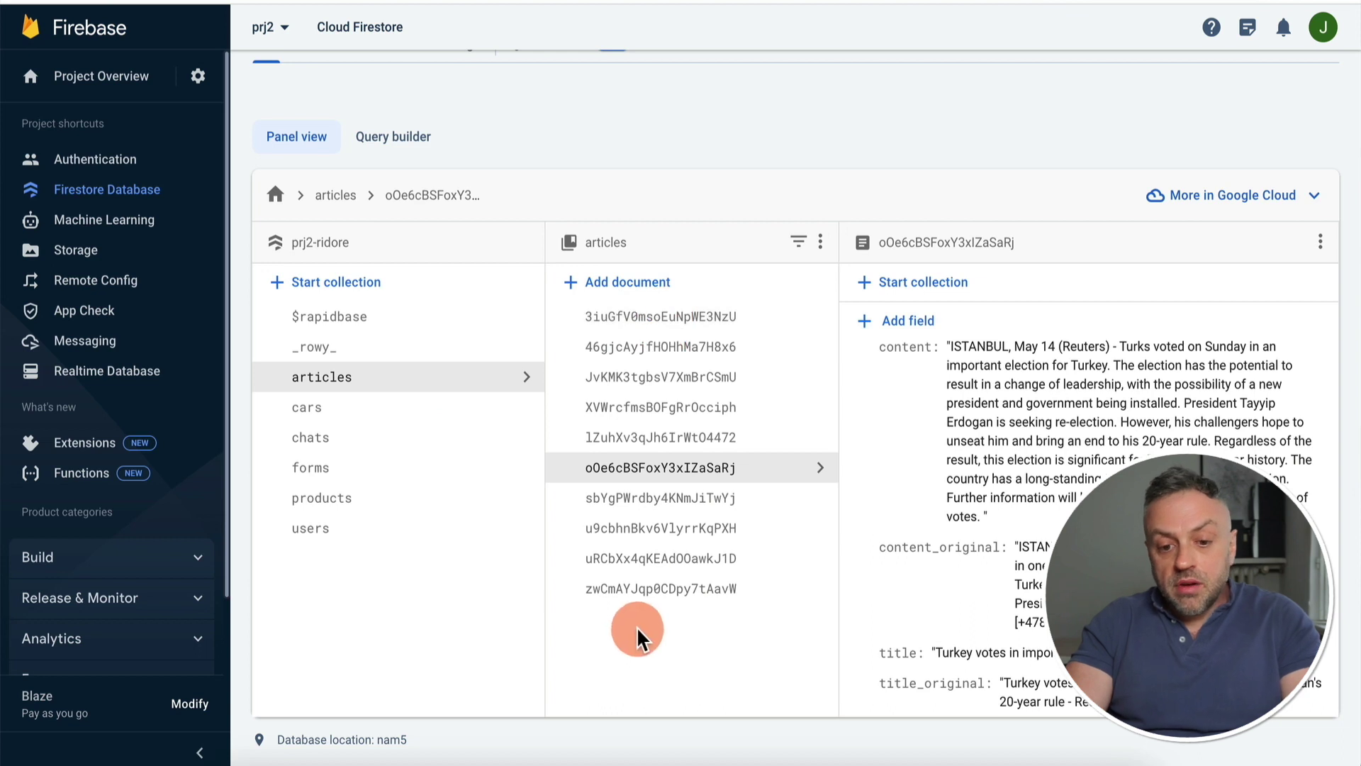
pyautogui.click(675, 318)
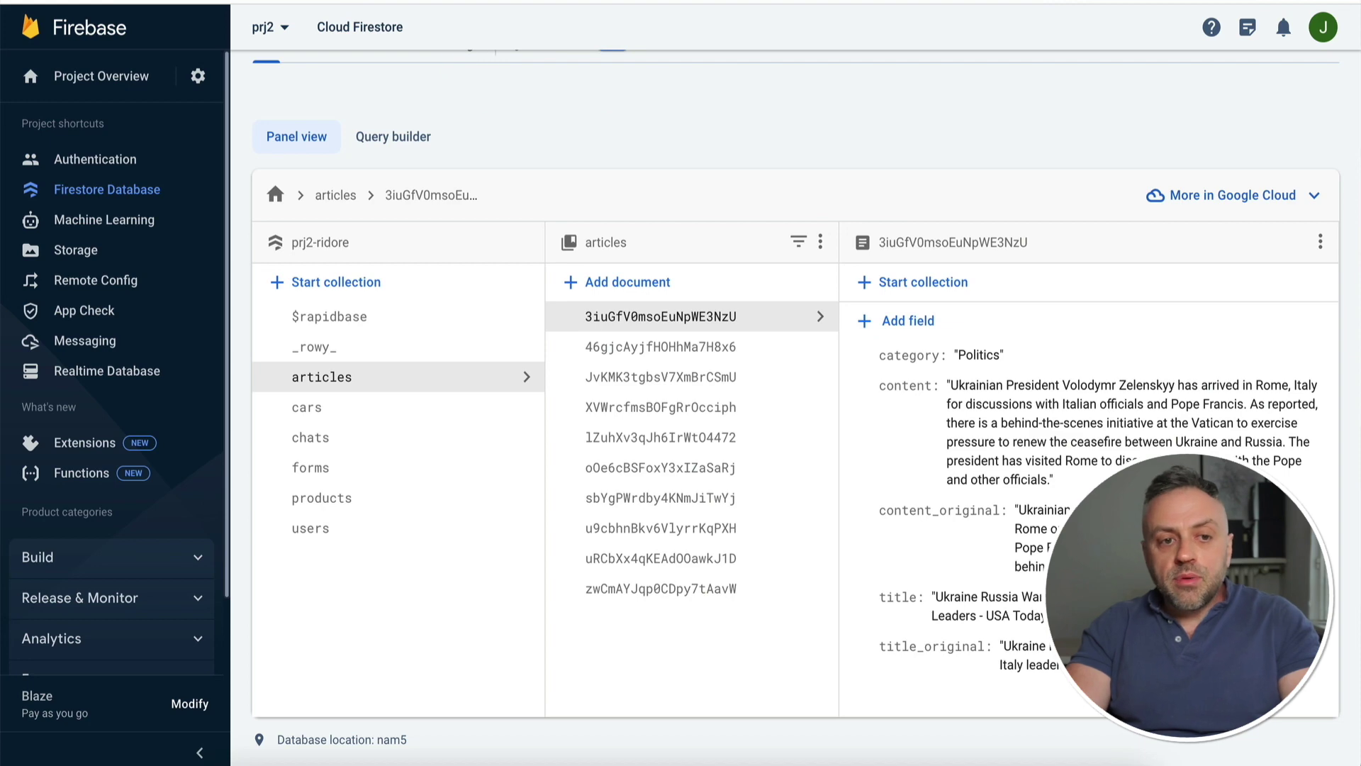
# Switch to ChatGPT and examine the news editor prompt, highlighting its full text and the instruction to capitalize the values' first letters.
pyautogui.click(426, 2)
pyautogui.scroll(-3, 539, 319)
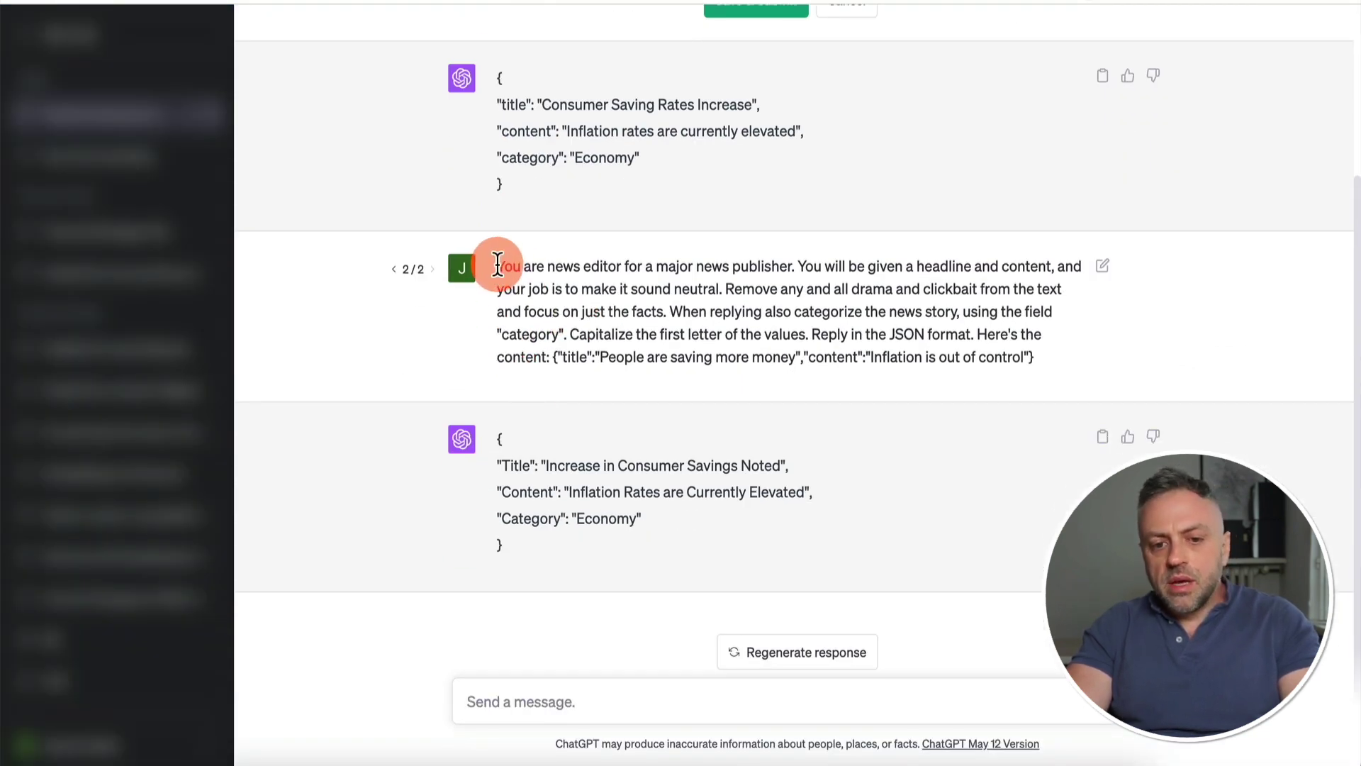
pyautogui.moveTo(499, 266); pyautogui.dragTo(1070, 380)
pyautogui.click(1036, 368)
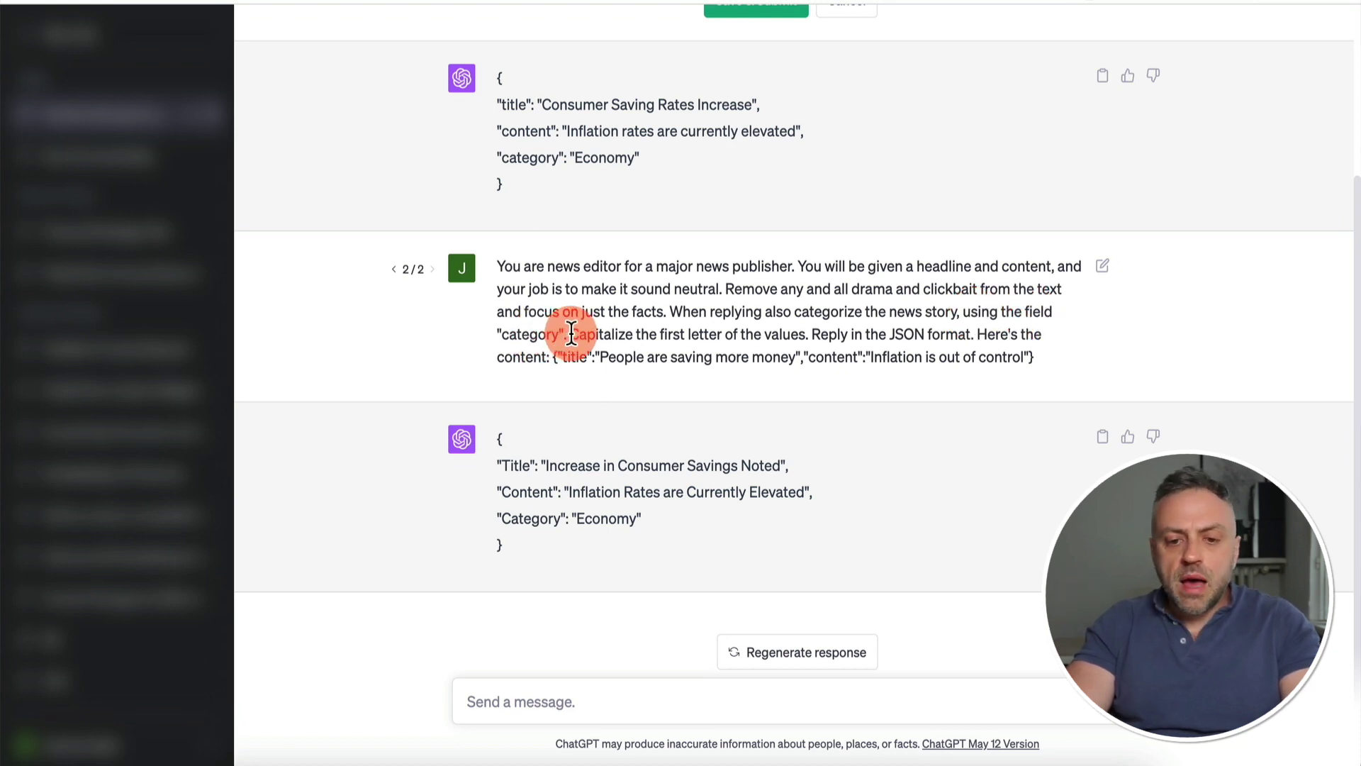
pyautogui.moveTo(572, 331); pyautogui.dragTo(802, 332)
pyautogui.click(808, 331)
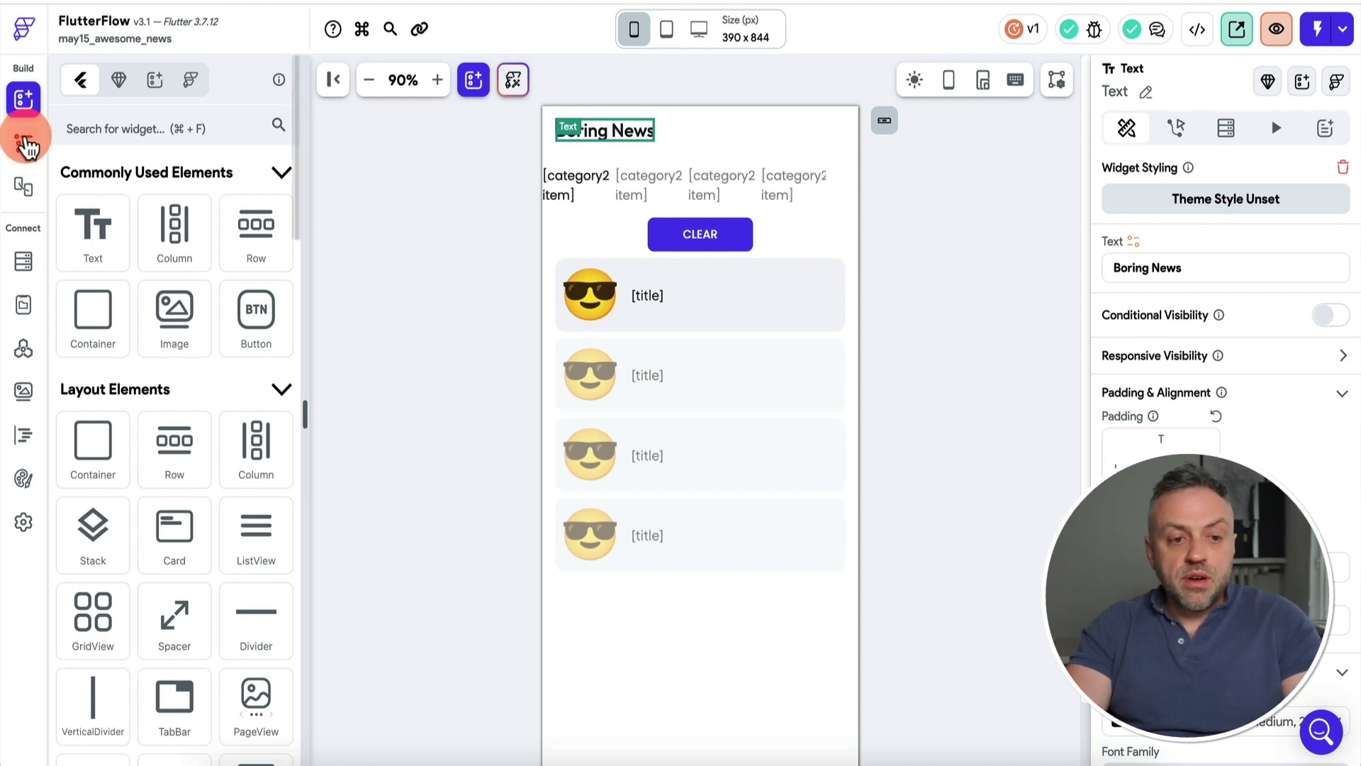
# Review the List page's widget tree, the Firestore articles schema and the project's Firebase settings in FlutterFlow.
pyautogui.click(23, 144)
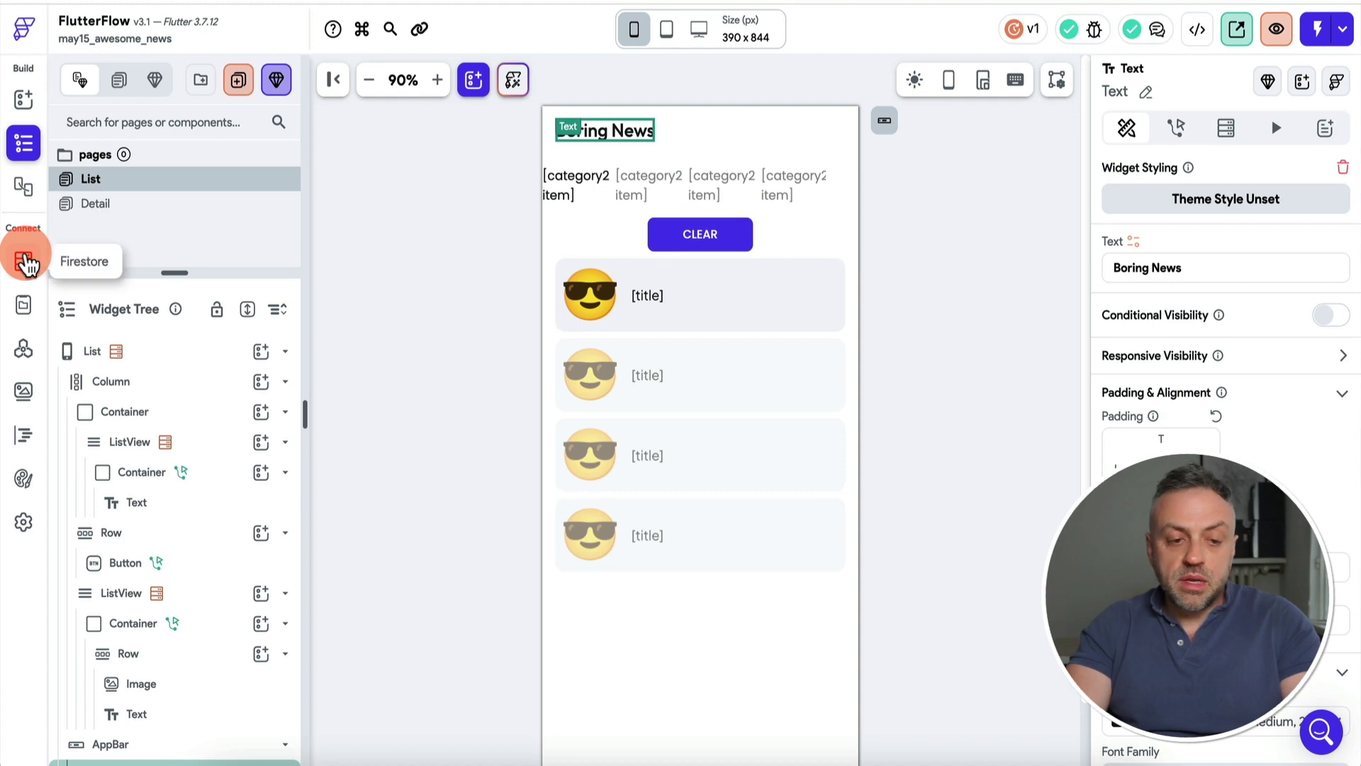
pyautogui.click(27, 264)
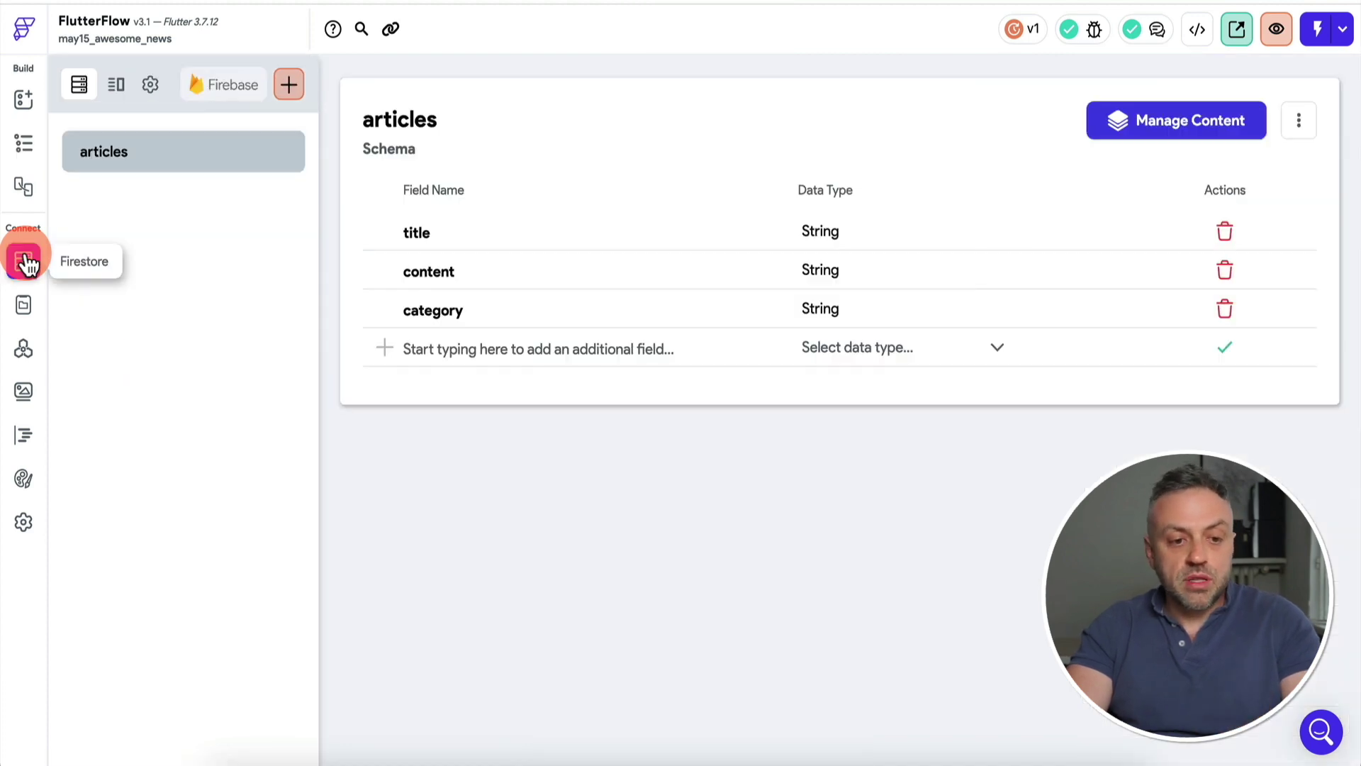
pyautogui.click(150, 170)
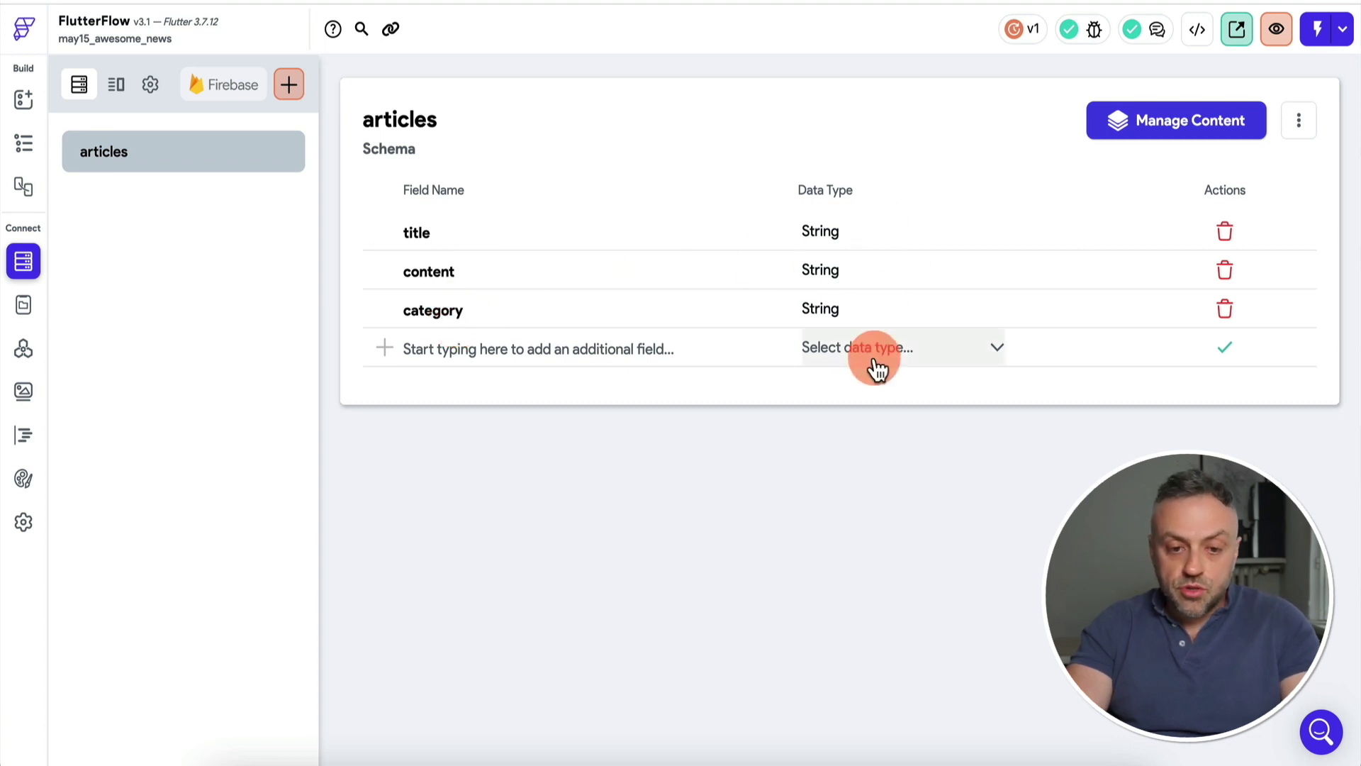
pyautogui.click(23, 524)
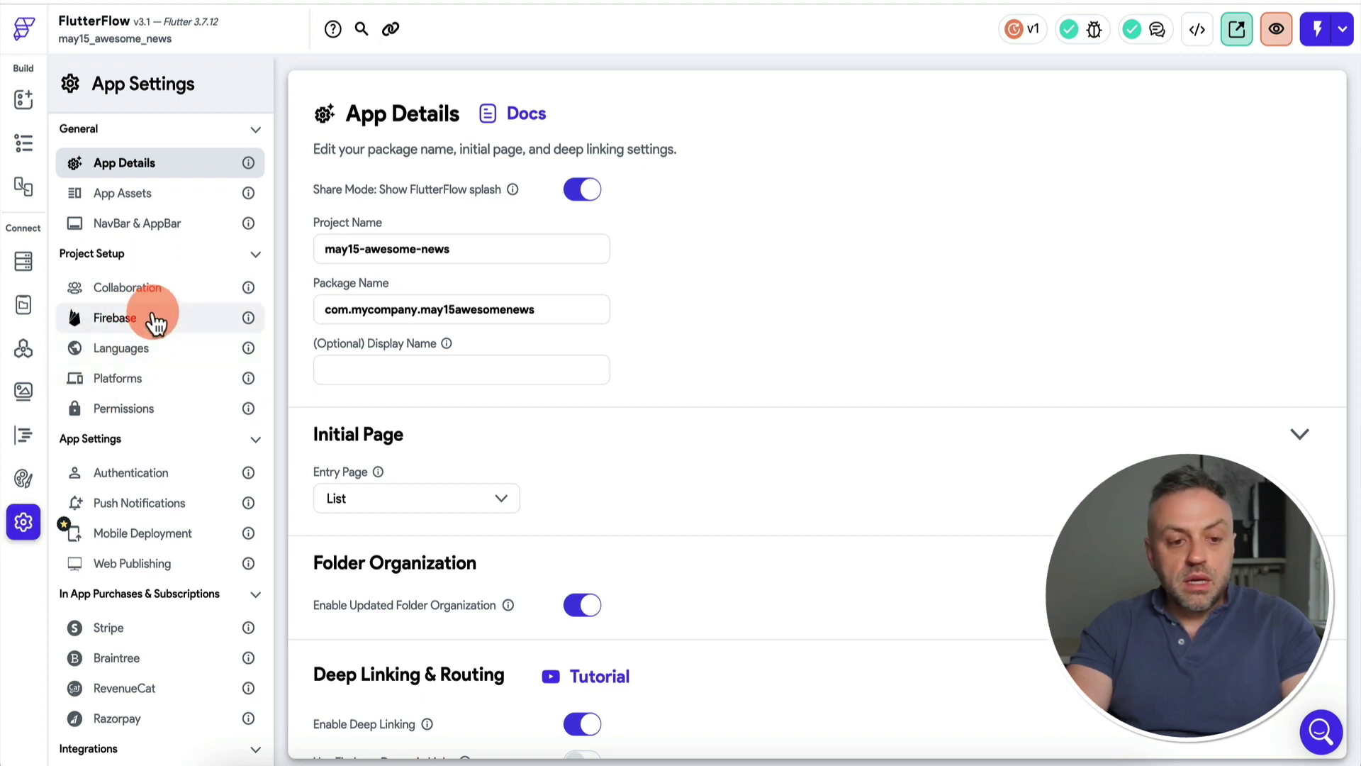
pyautogui.click(153, 328)
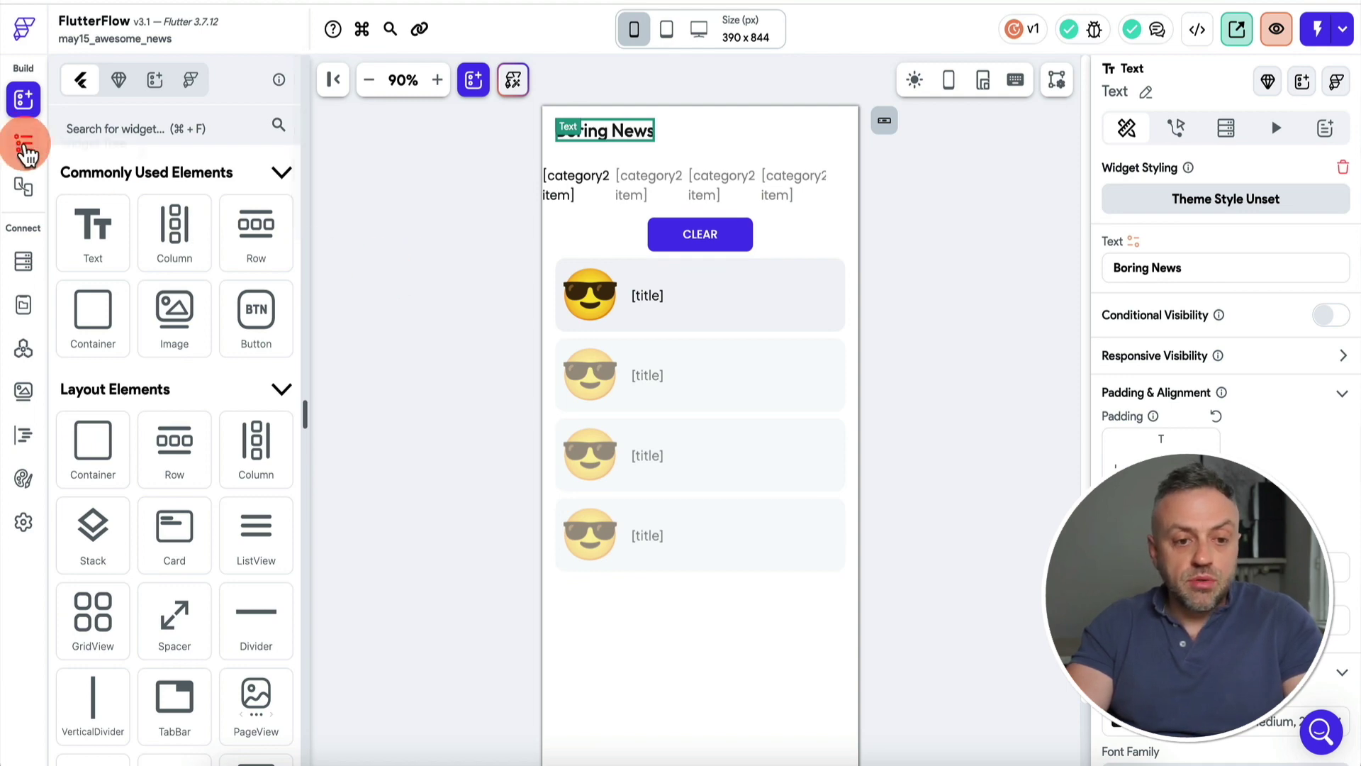
# Compare the ListView properties of the category list and the article list on the List page.
pyautogui.click(26, 146)
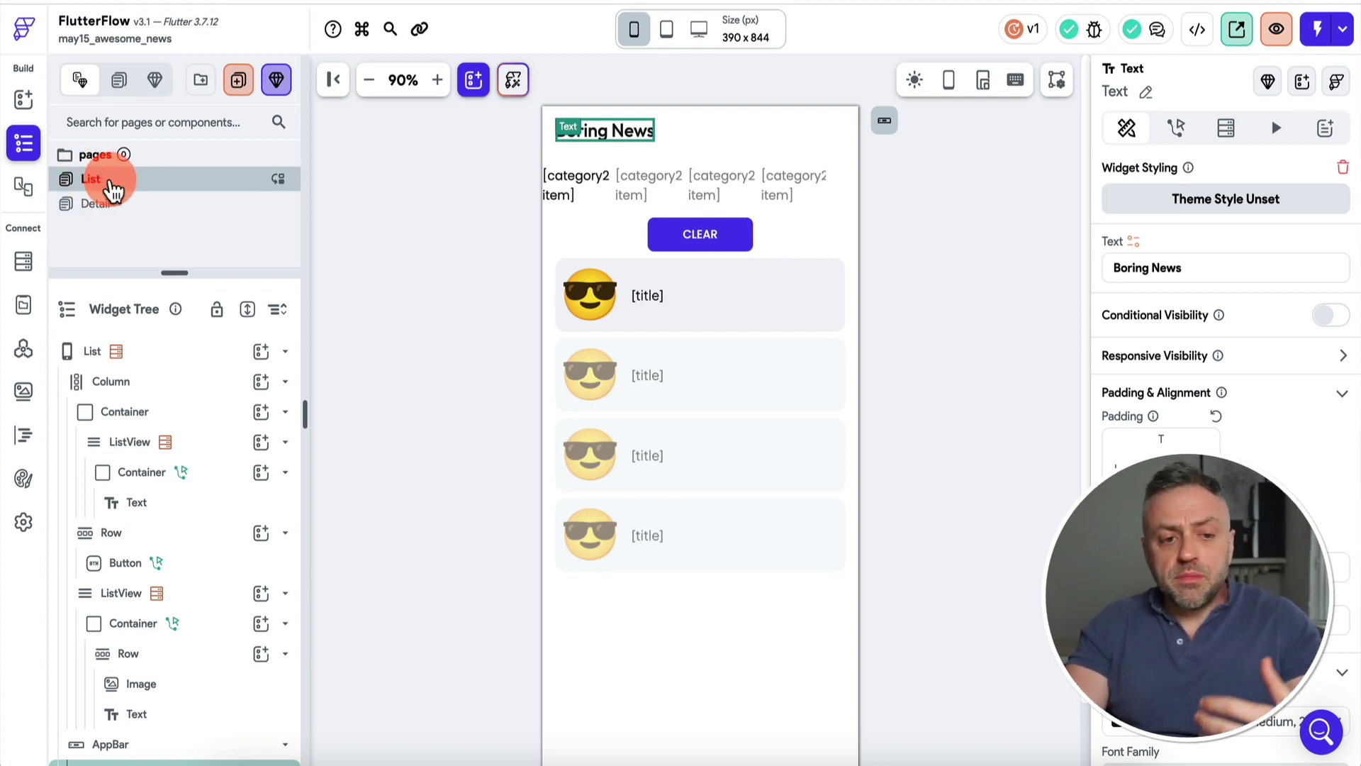
pyautogui.click(685, 197)
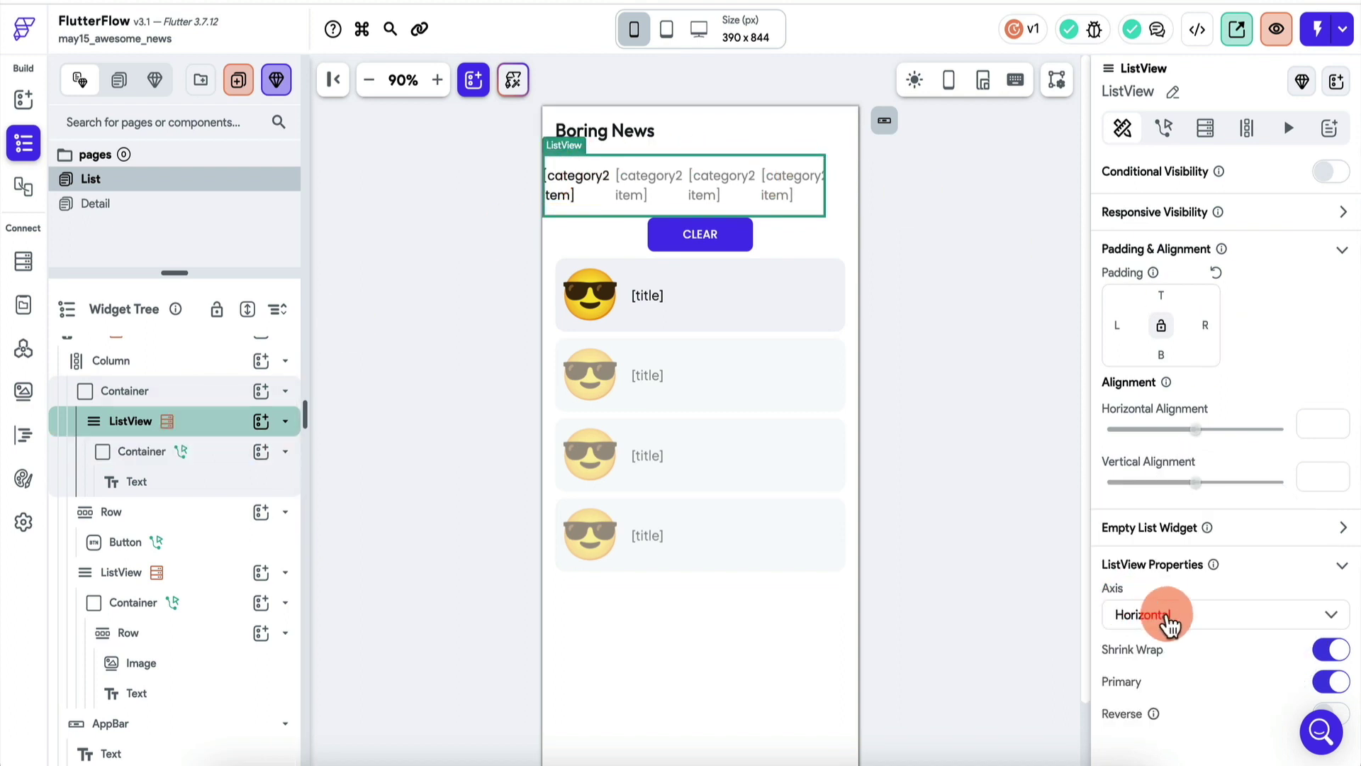
pyautogui.click(747, 423)
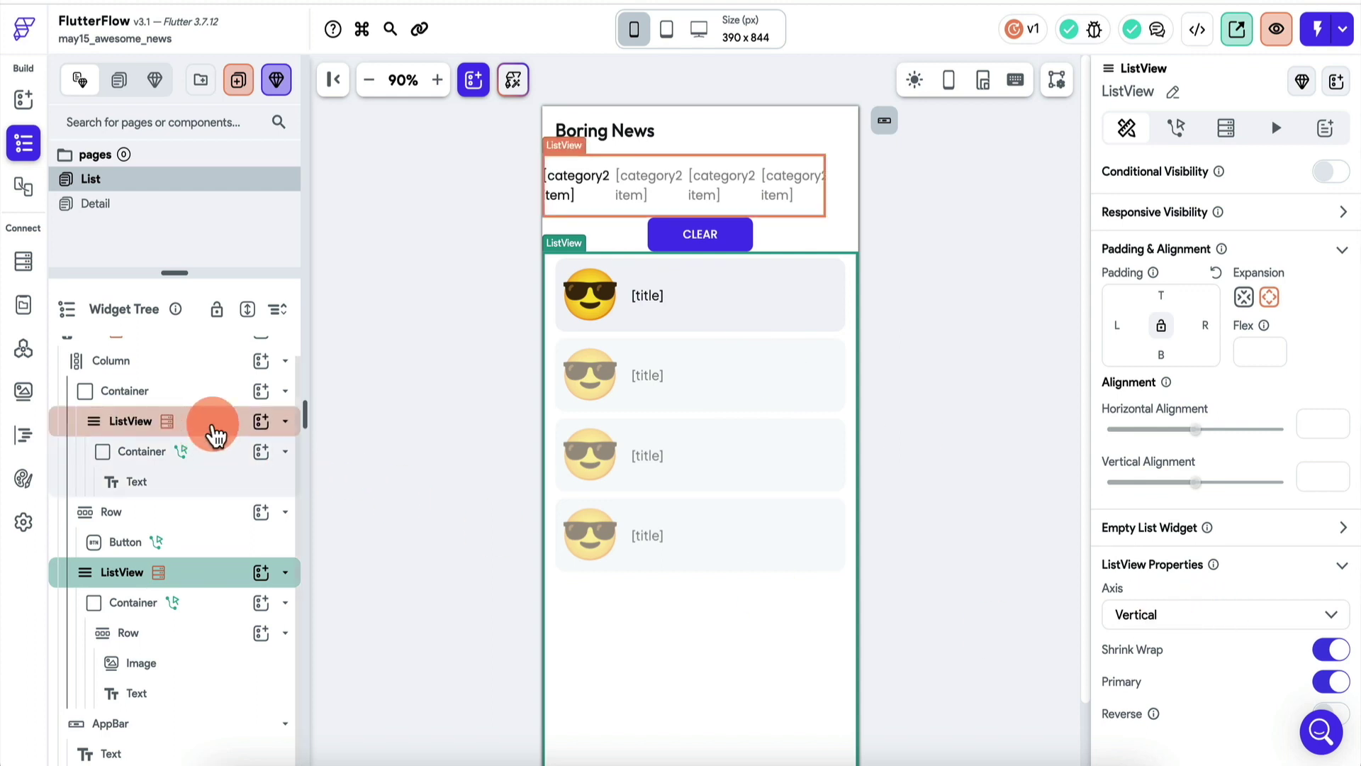
pyautogui.click(207, 424)
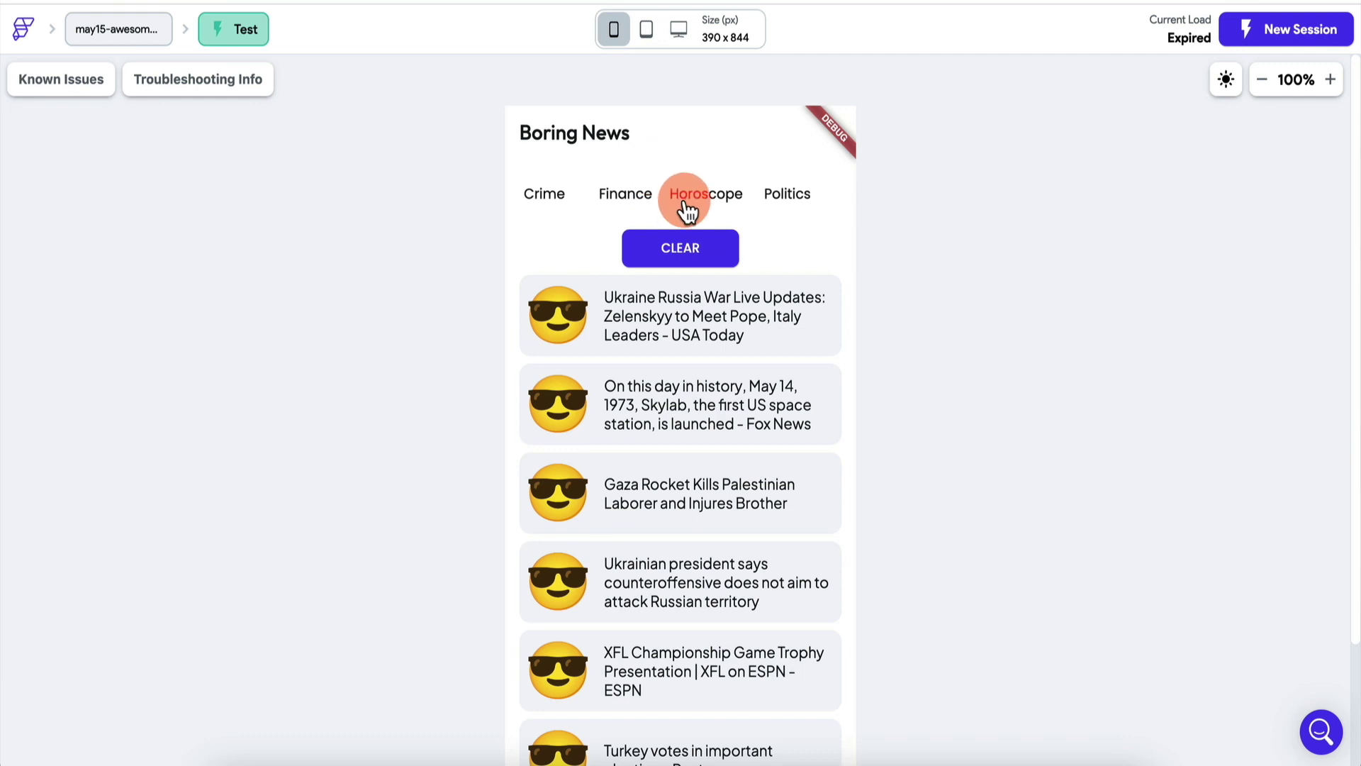
# Try out horizontal scrolling of the category list in the running Boring News test app.
pyautogui.hscroll(5, 687, 211)
pyautogui.hscroll(-5, 687, 211)
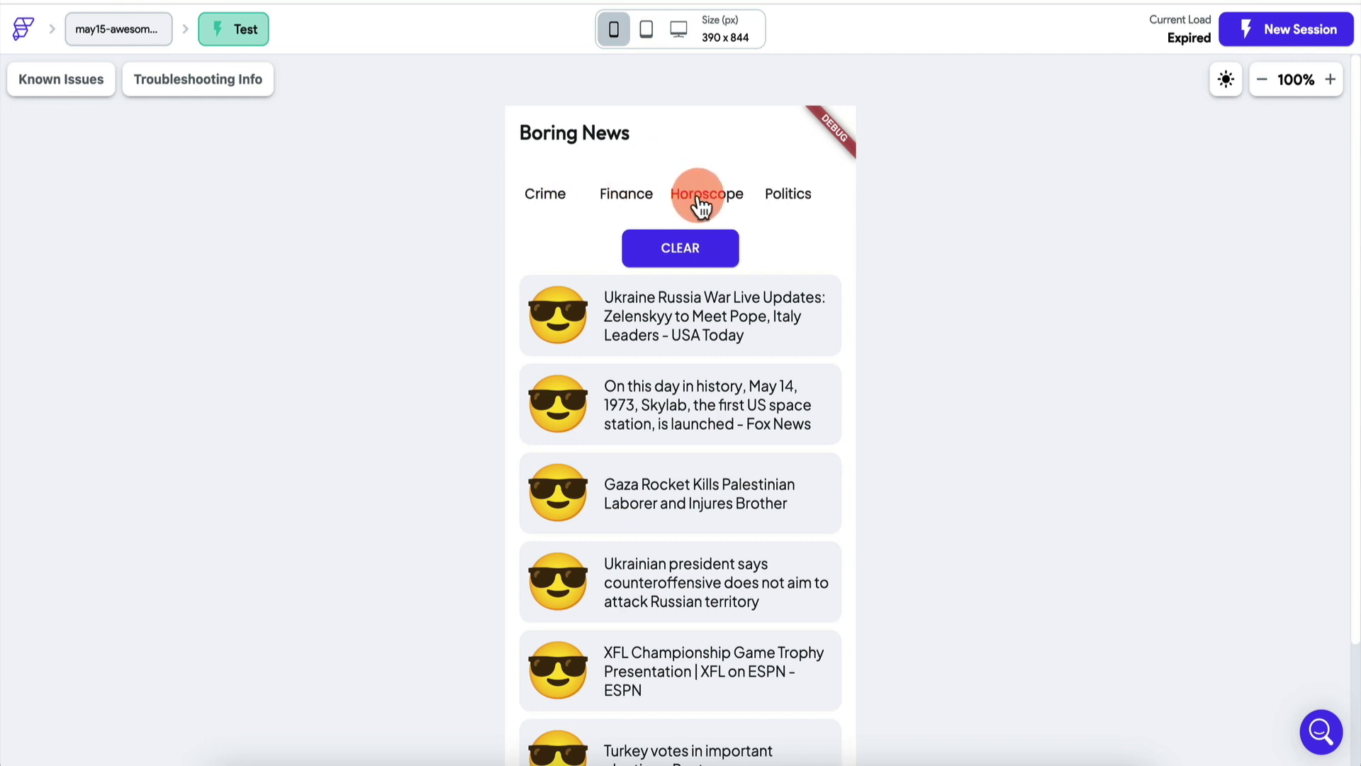
pyautogui.hscroll(3, 701, 206)
pyautogui.hscroll(-3, 700, 206)
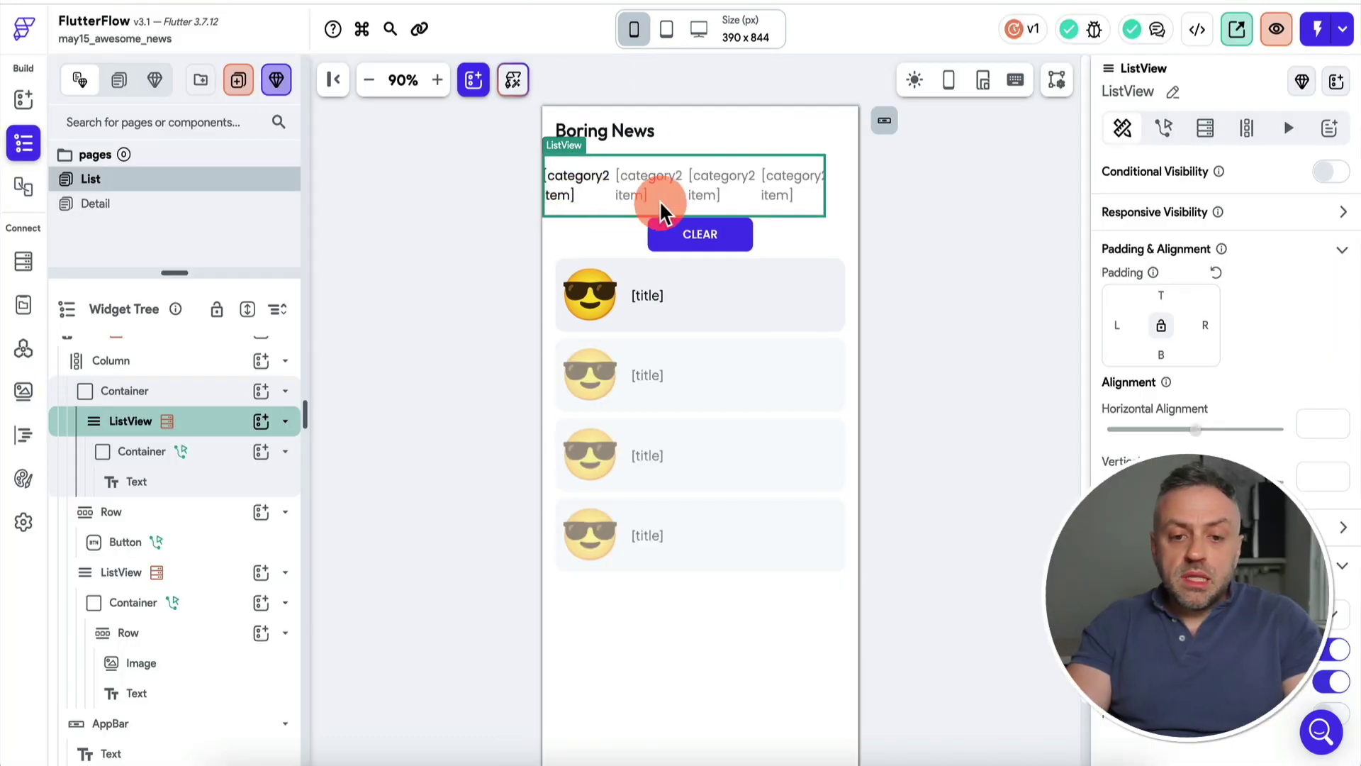
# Open the getUniqueCategories function that generates the category list's children and highlight its myList.sort() line.
pyautogui.click(1248, 132)
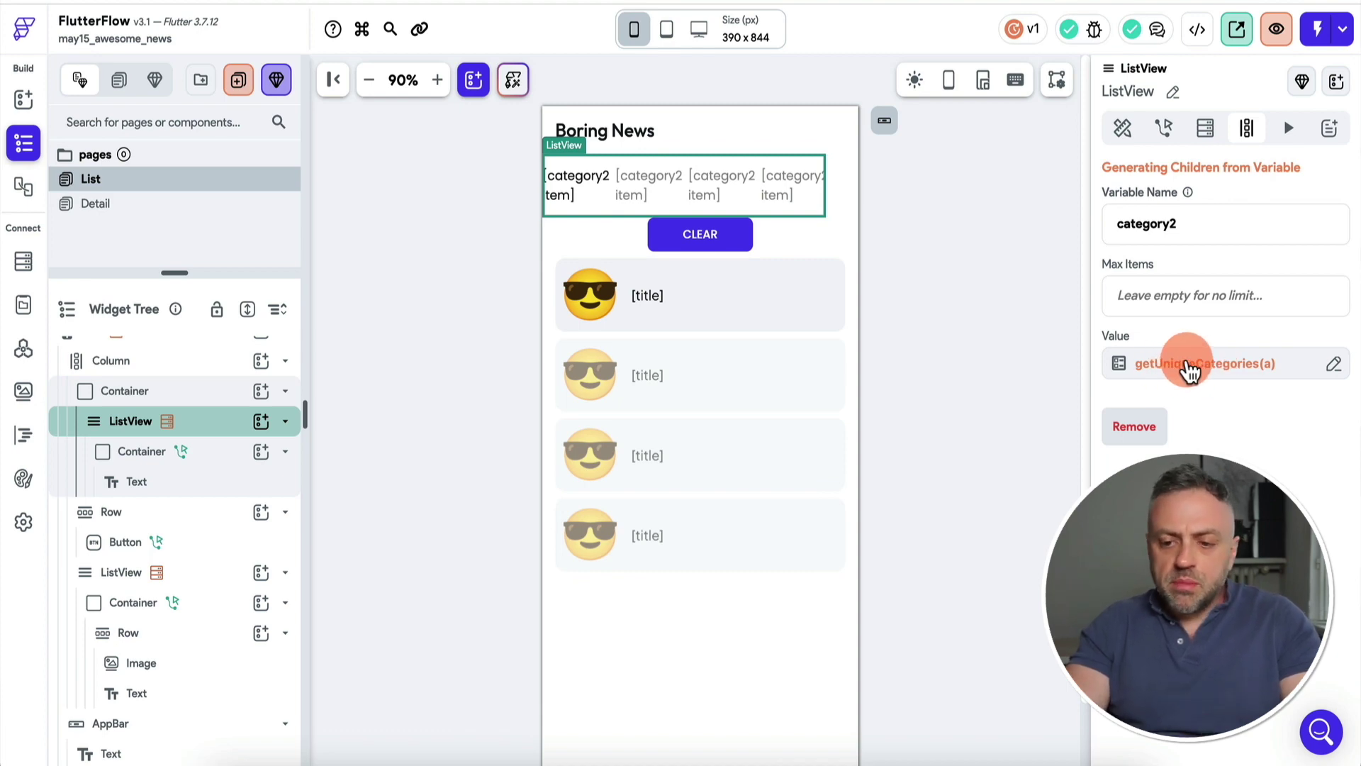
pyautogui.click(1189, 367)
pyautogui.click(964, 471)
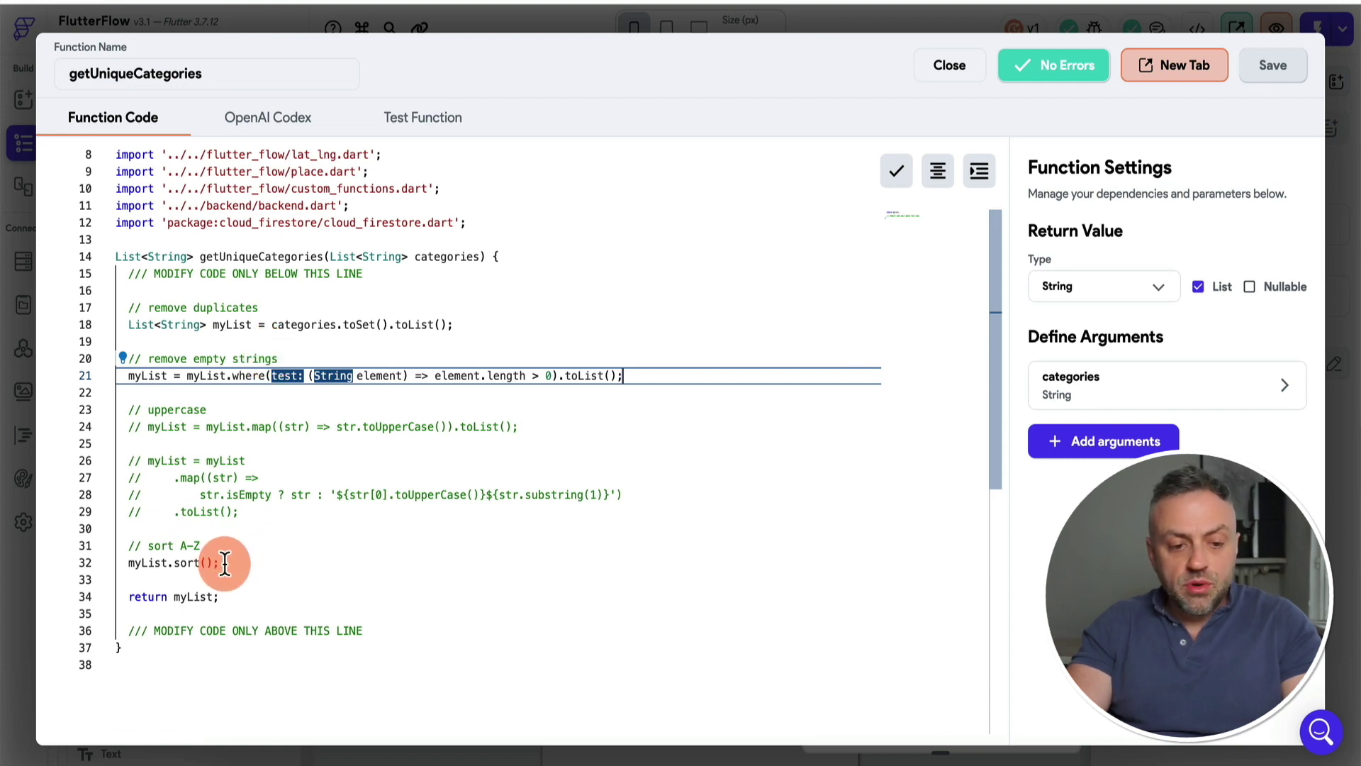
pyautogui.moveTo(222, 562); pyautogui.dragTo(134, 565)
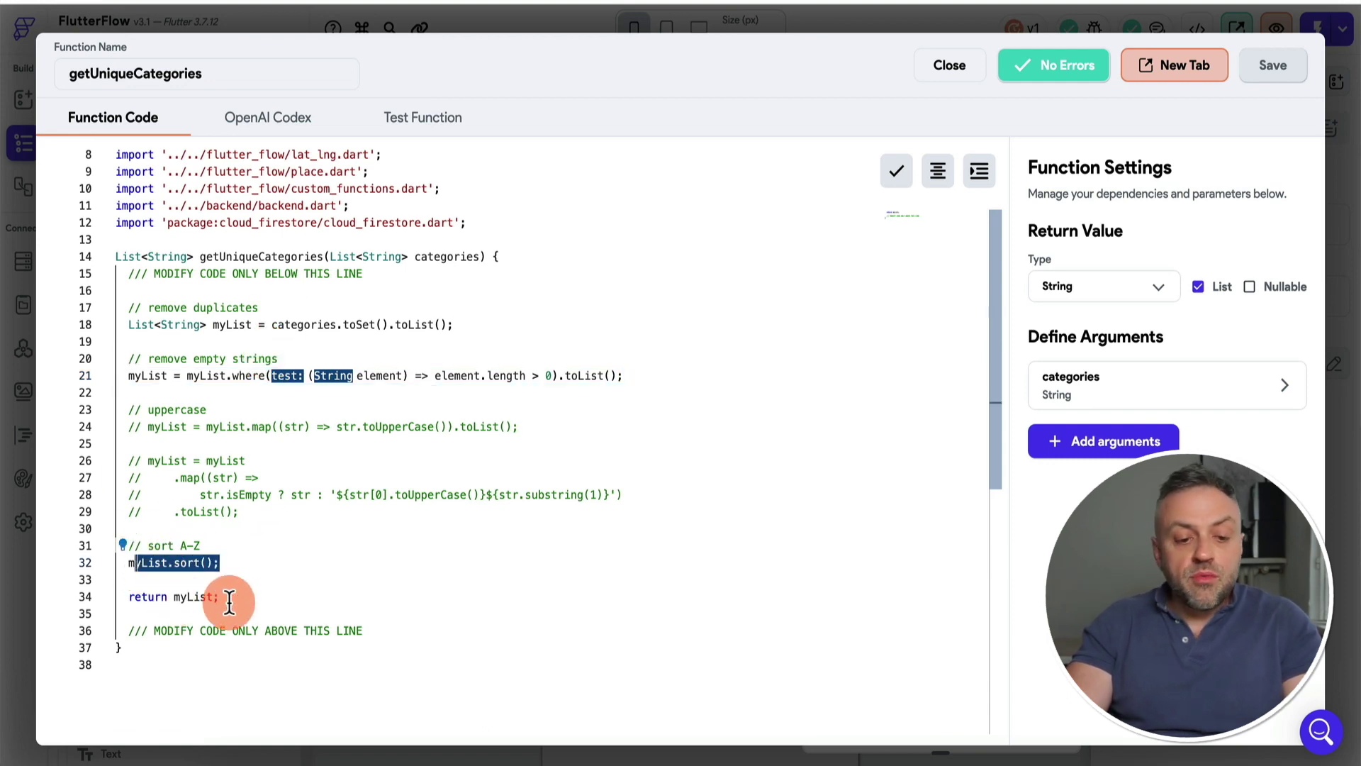
pyautogui.click(921, 63)
# Browse the sorted categories from Crime to World News and back in the running test app.
pyautogui.click(564, 202)
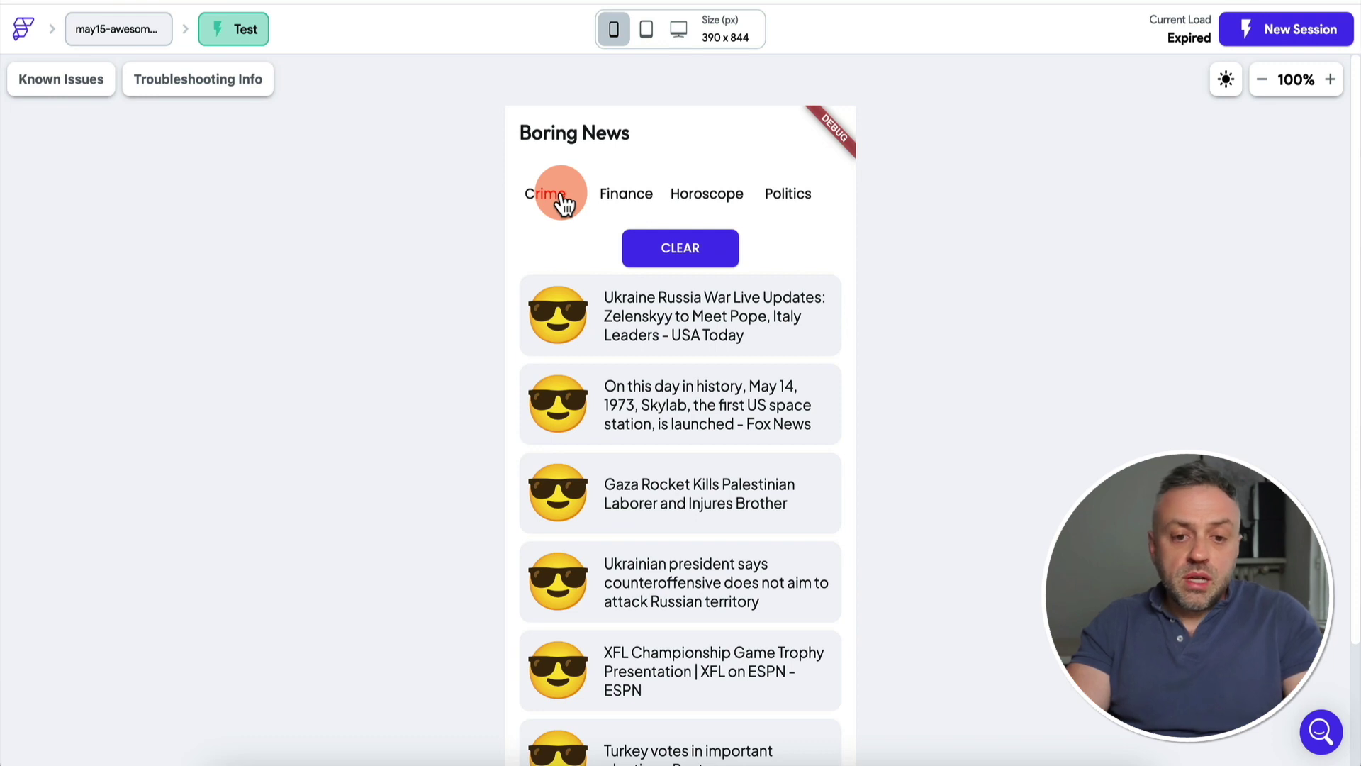
pyautogui.hscroll(5, 698, 206)
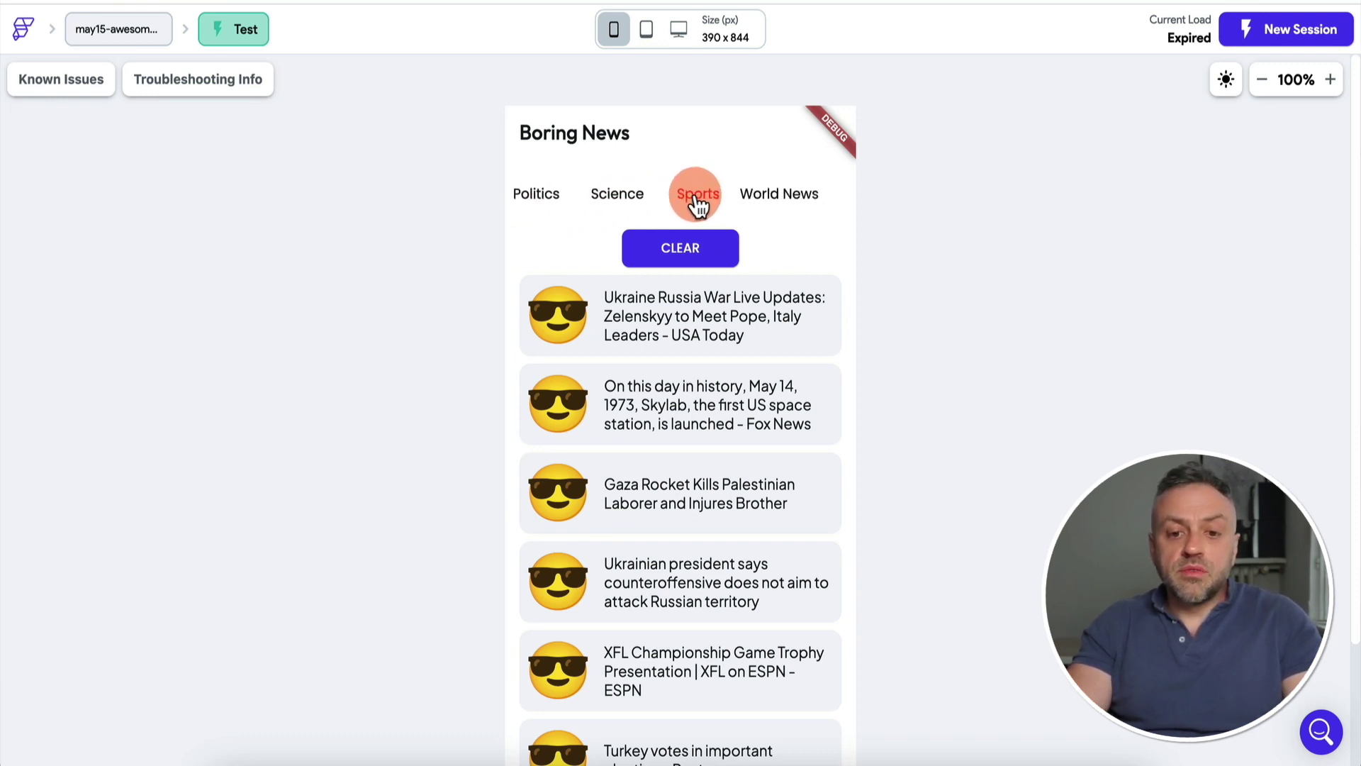
pyautogui.hscroll(-5, 698, 206)
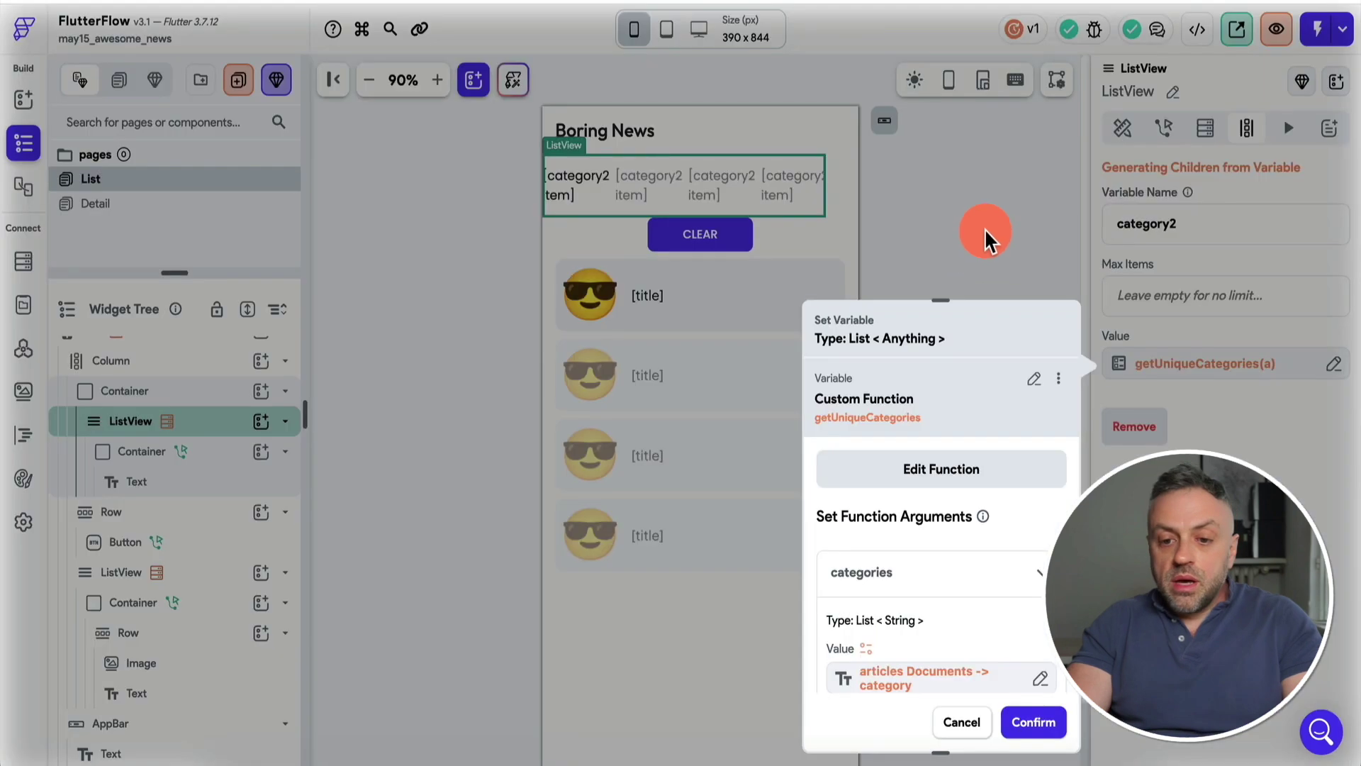
# Close the category list's variable settings and inspect the List page's local state variable category.
pyautogui.click(990, 234)
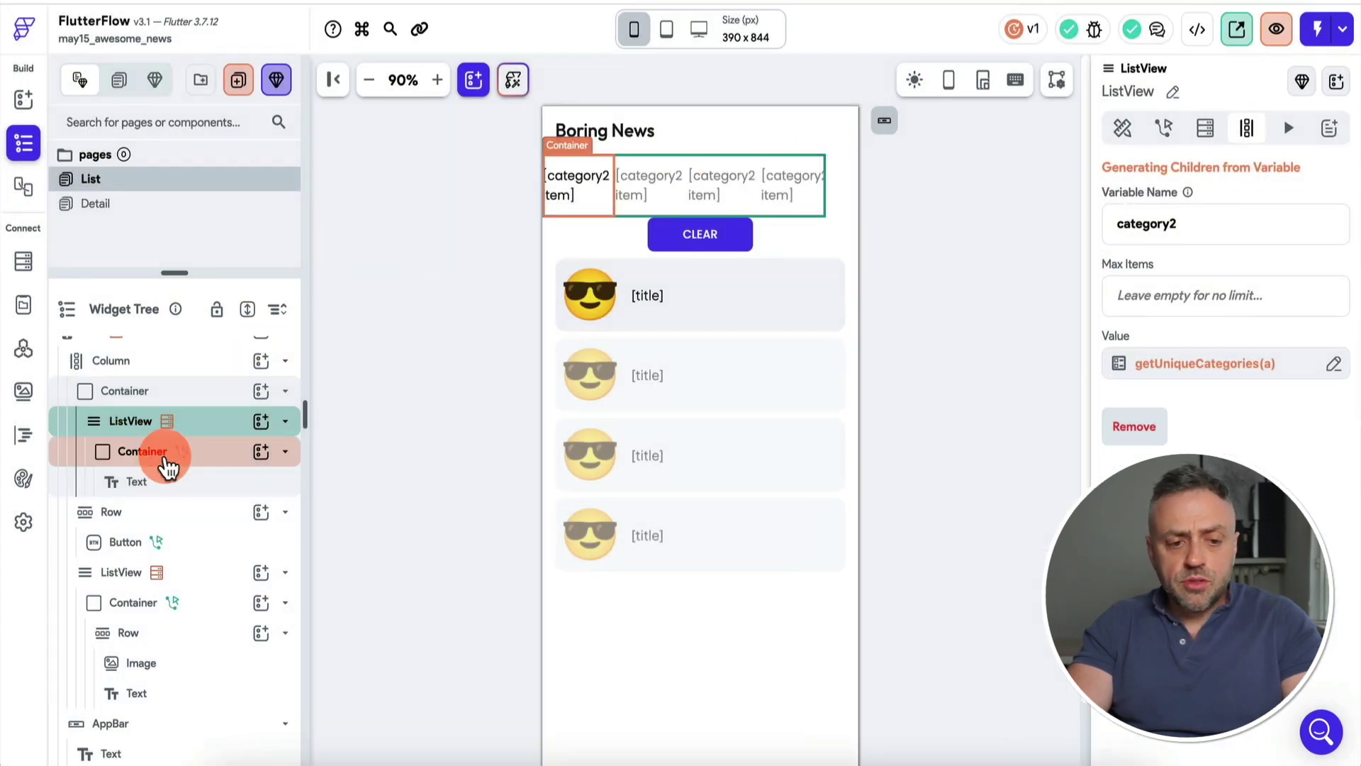
pyautogui.scroll(1, 170, 461)
pyautogui.click(175, 357)
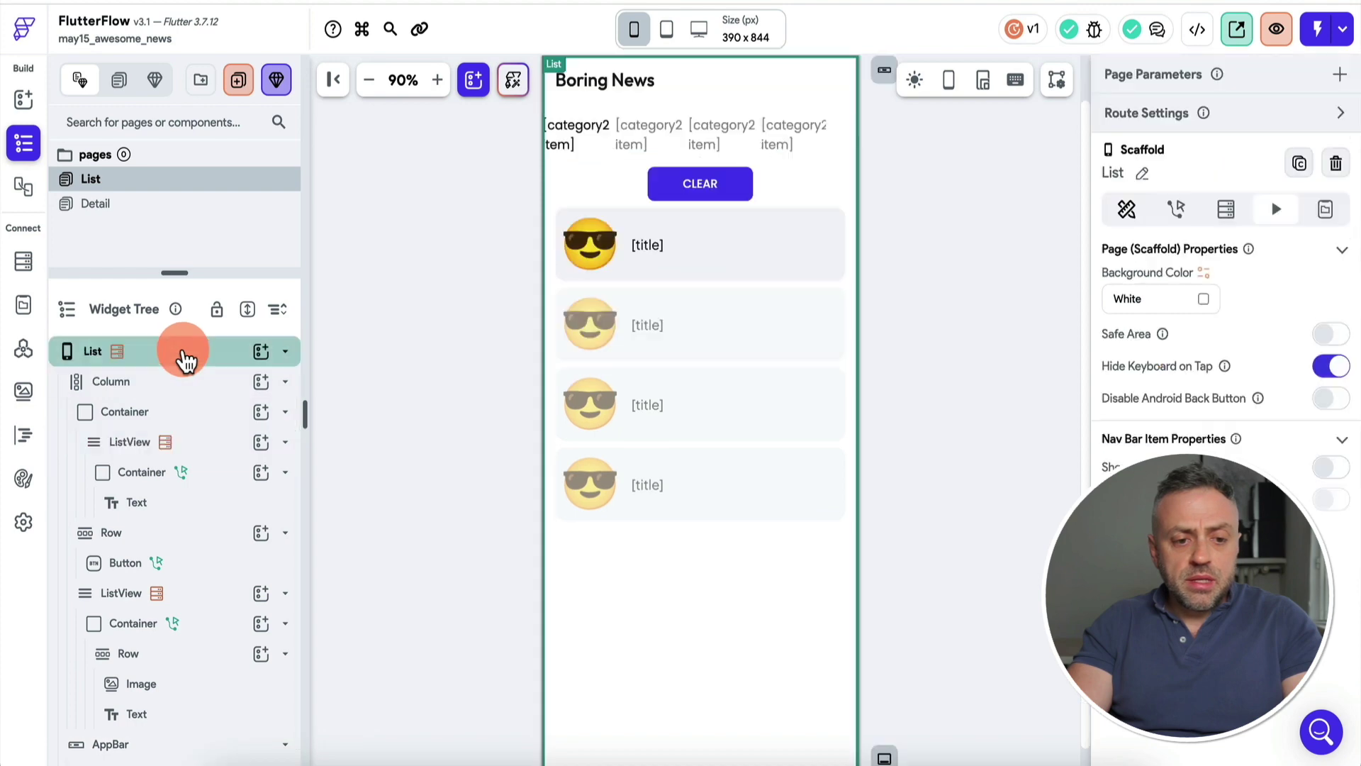
pyautogui.click(1329, 210)
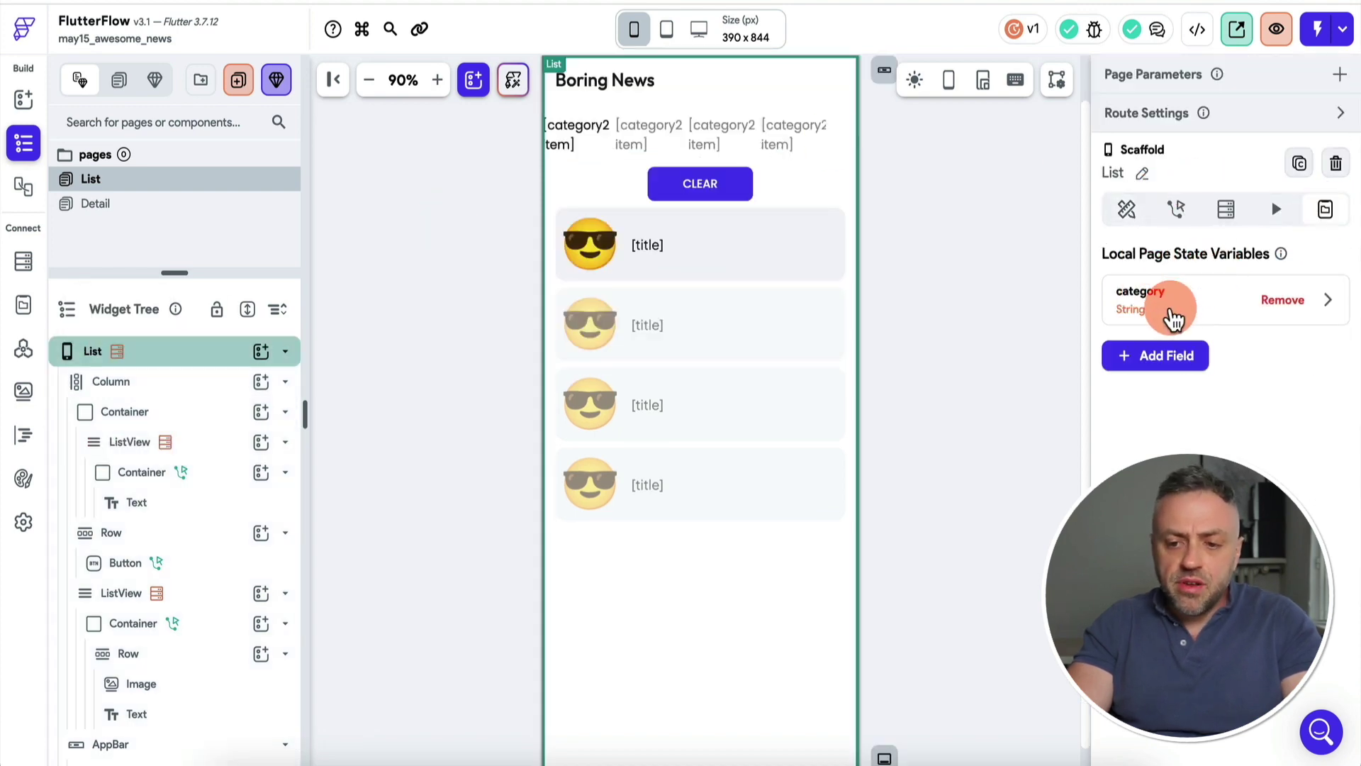
pyautogui.click(1173, 304)
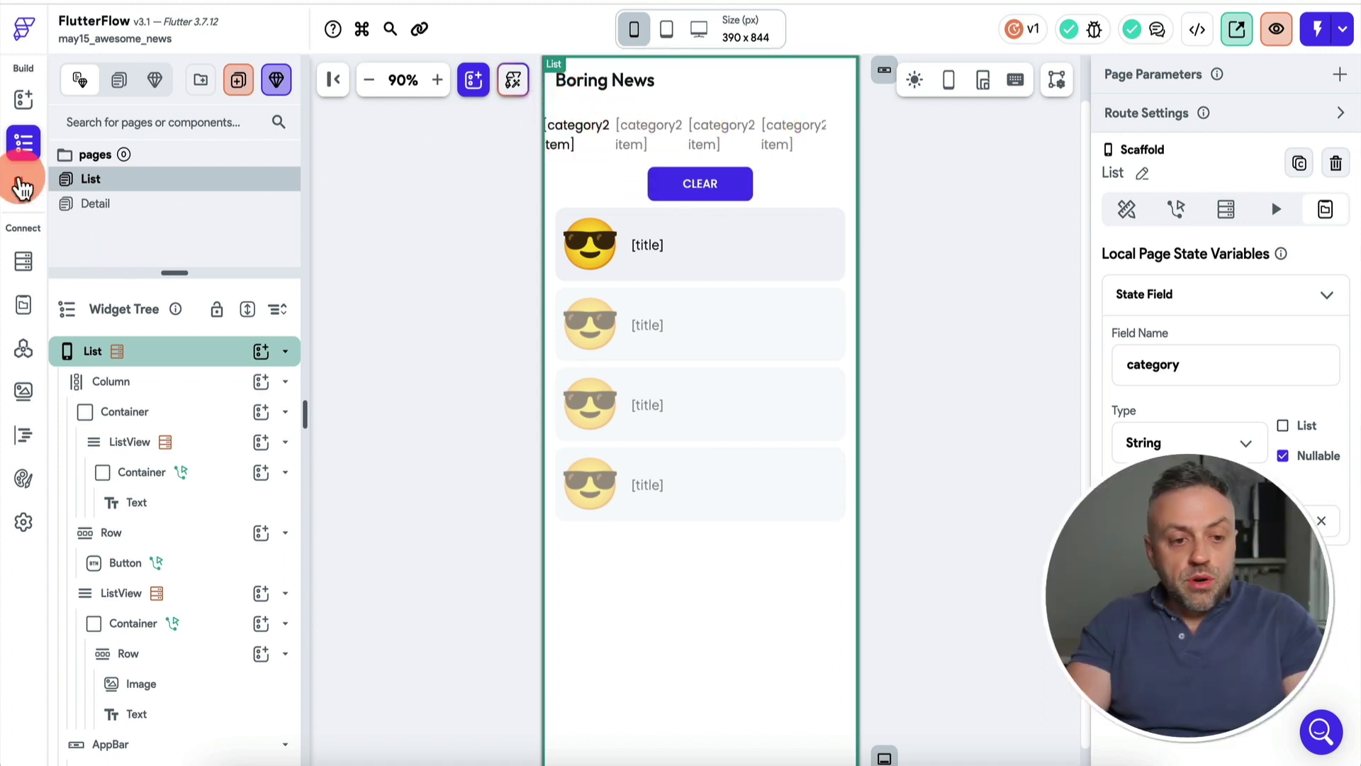
# Examine the article ListView's backend query on the articles collection, including the page state variable used in its category filter.
pyautogui.click(213, 595)
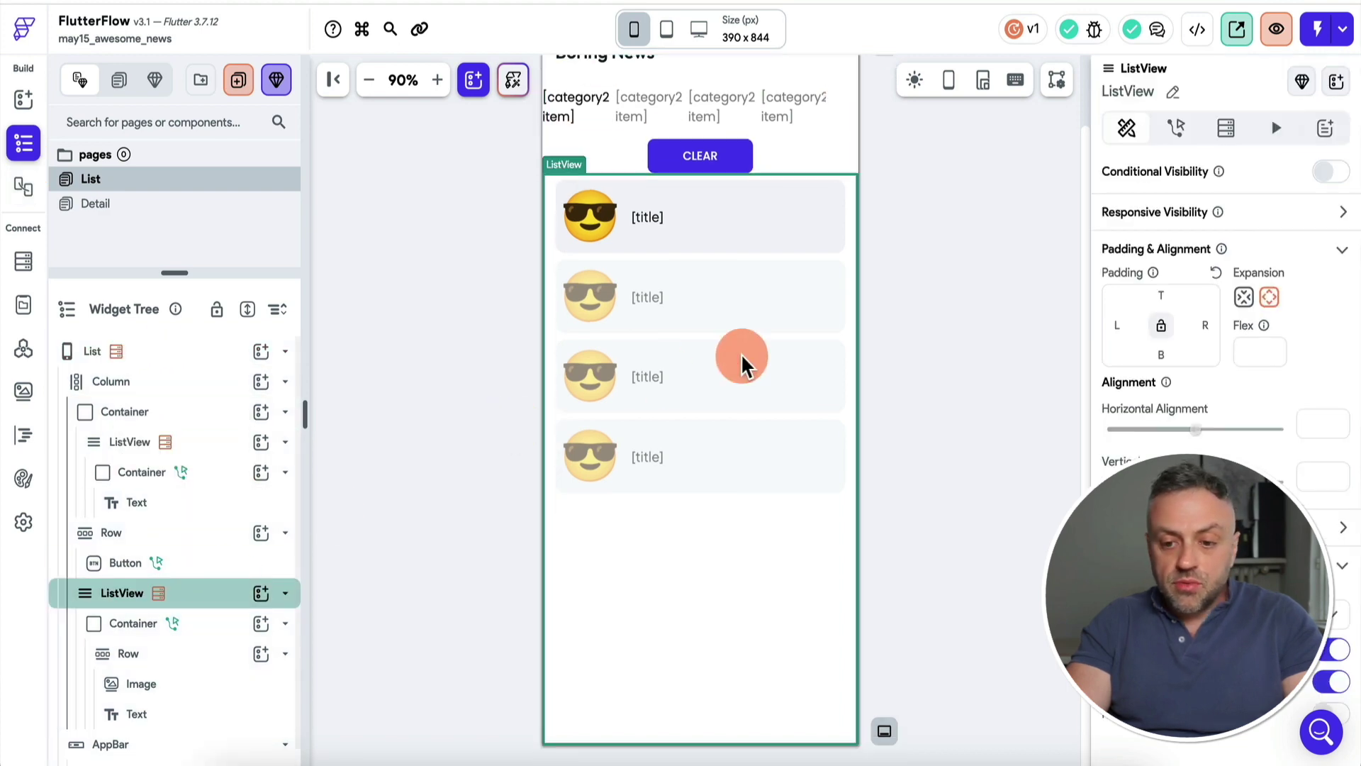
pyautogui.click(1229, 129)
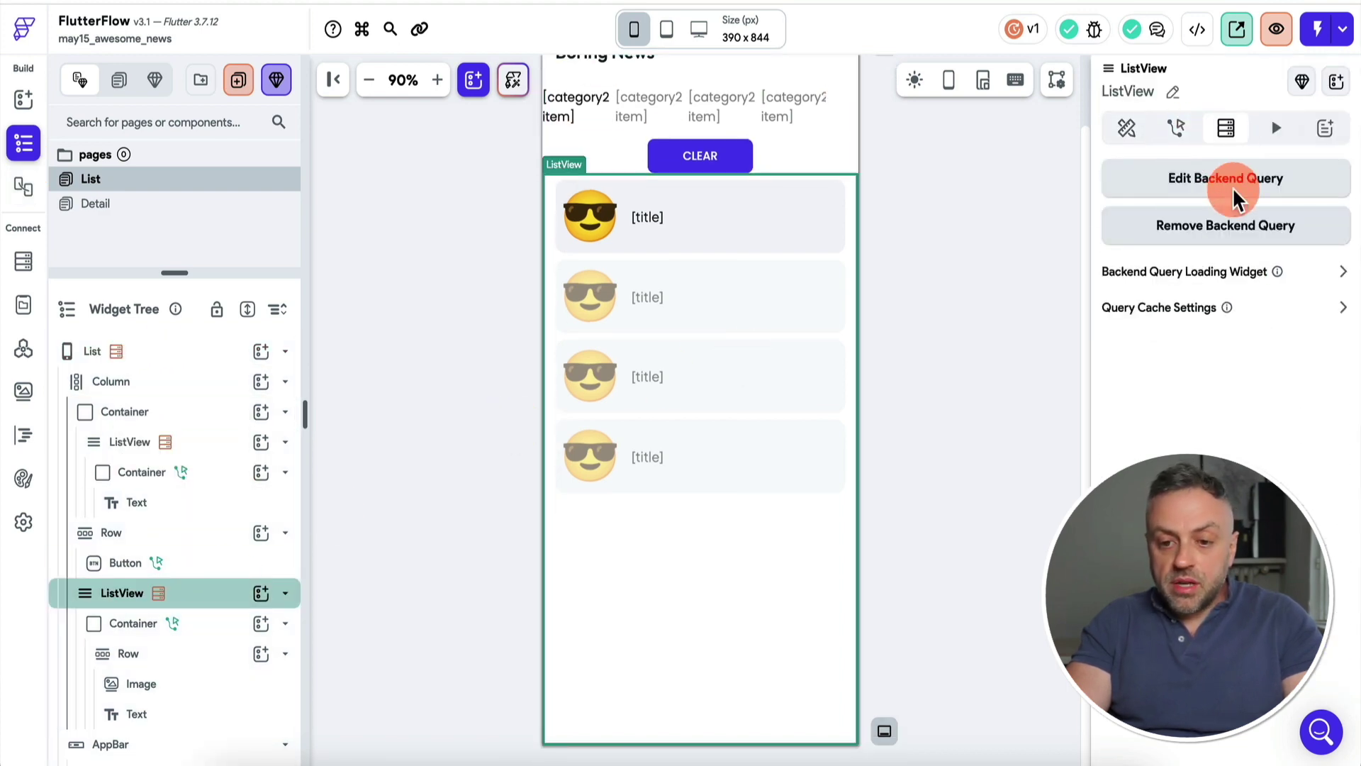
pyautogui.click(1235, 192)
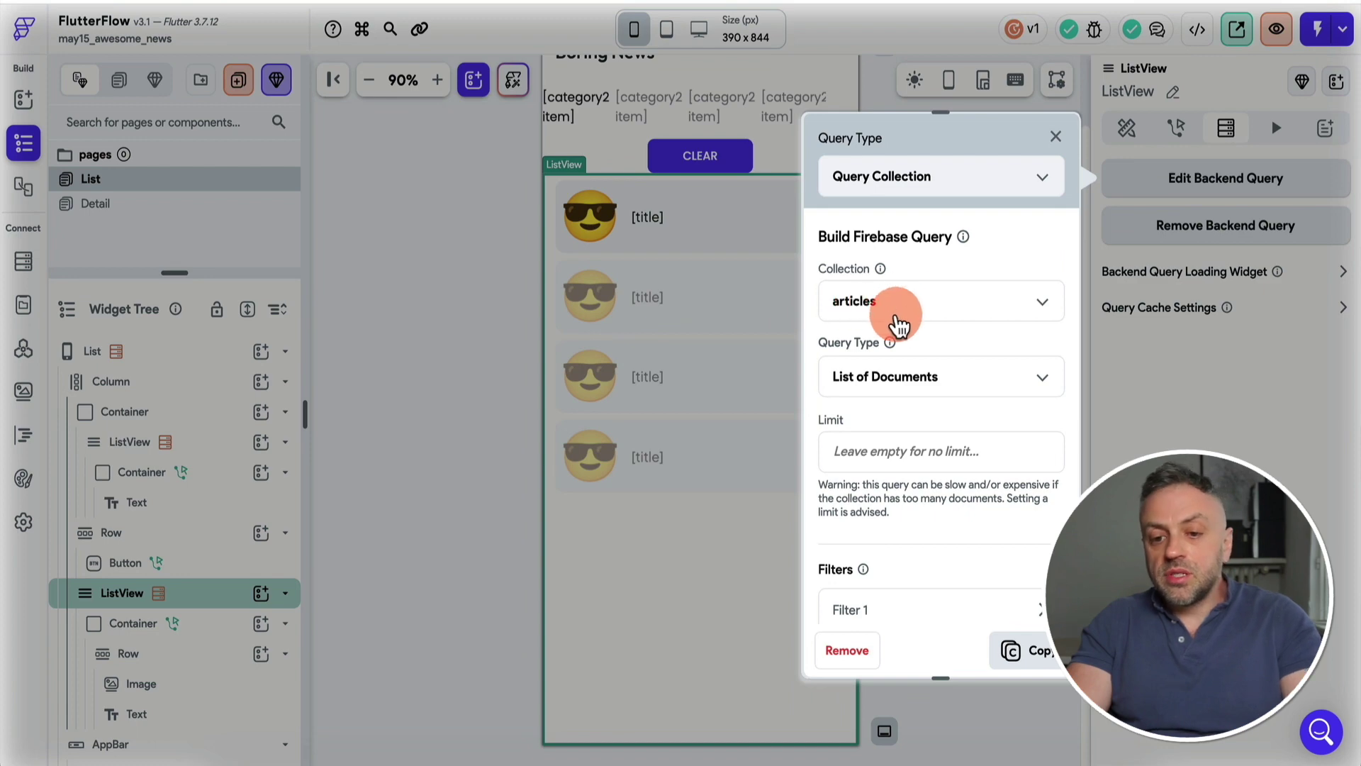
pyautogui.scroll(-3, 899, 326)
pyautogui.click(879, 418)
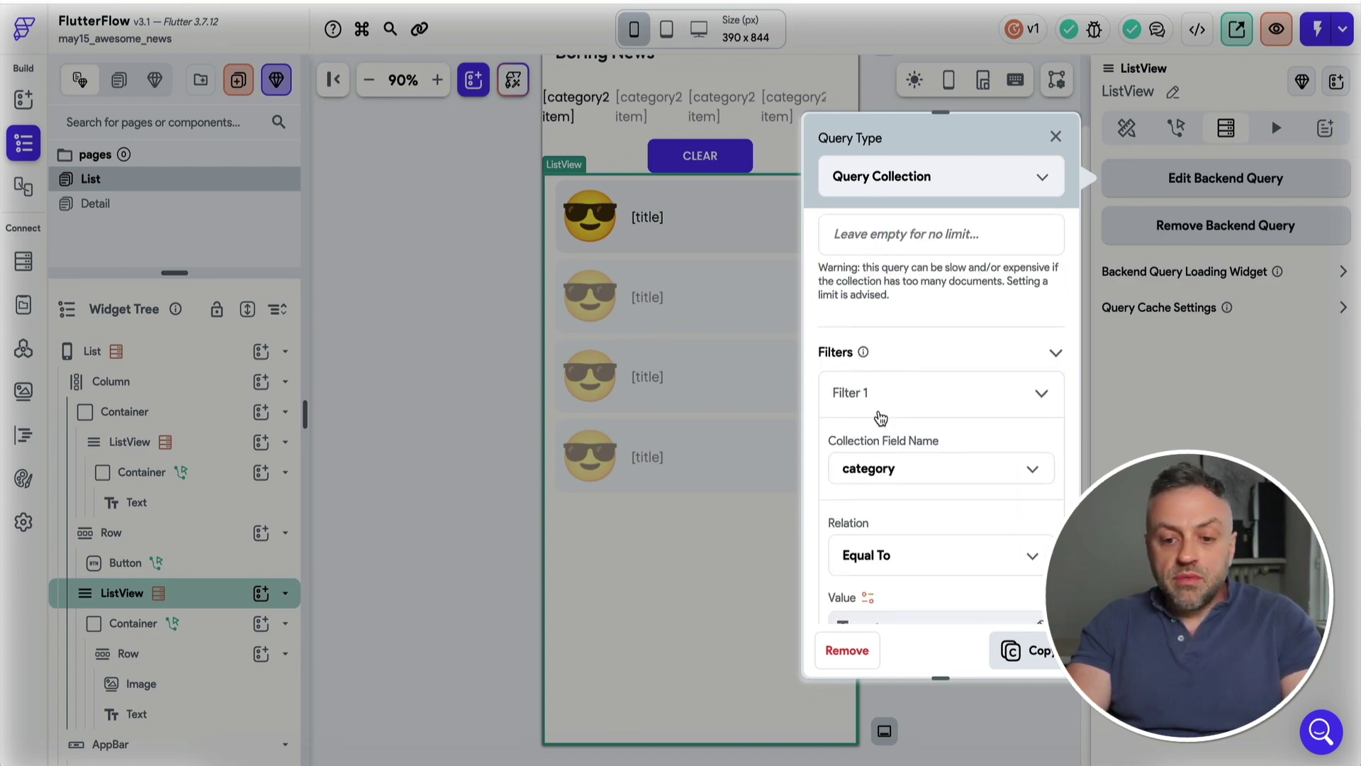
pyautogui.scroll(-3, 880, 415)
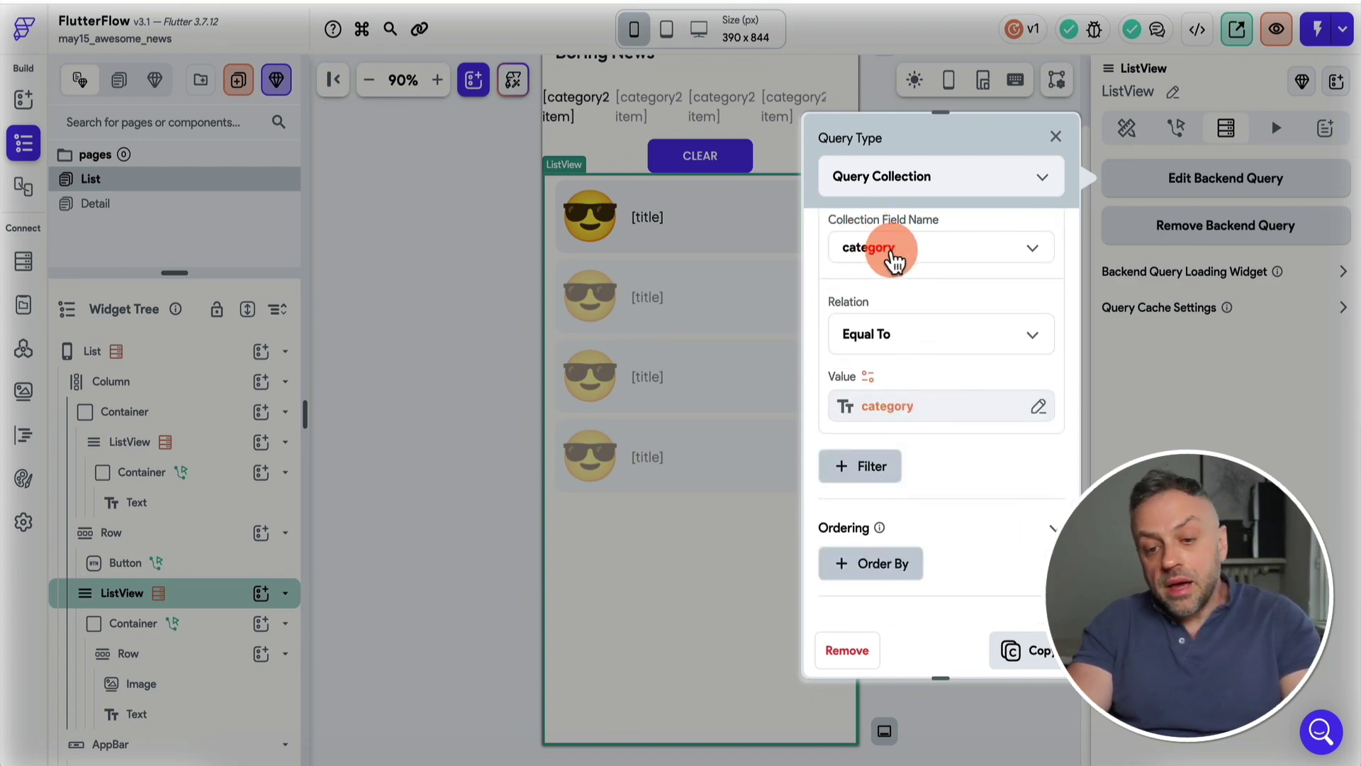
pyautogui.click(924, 421)
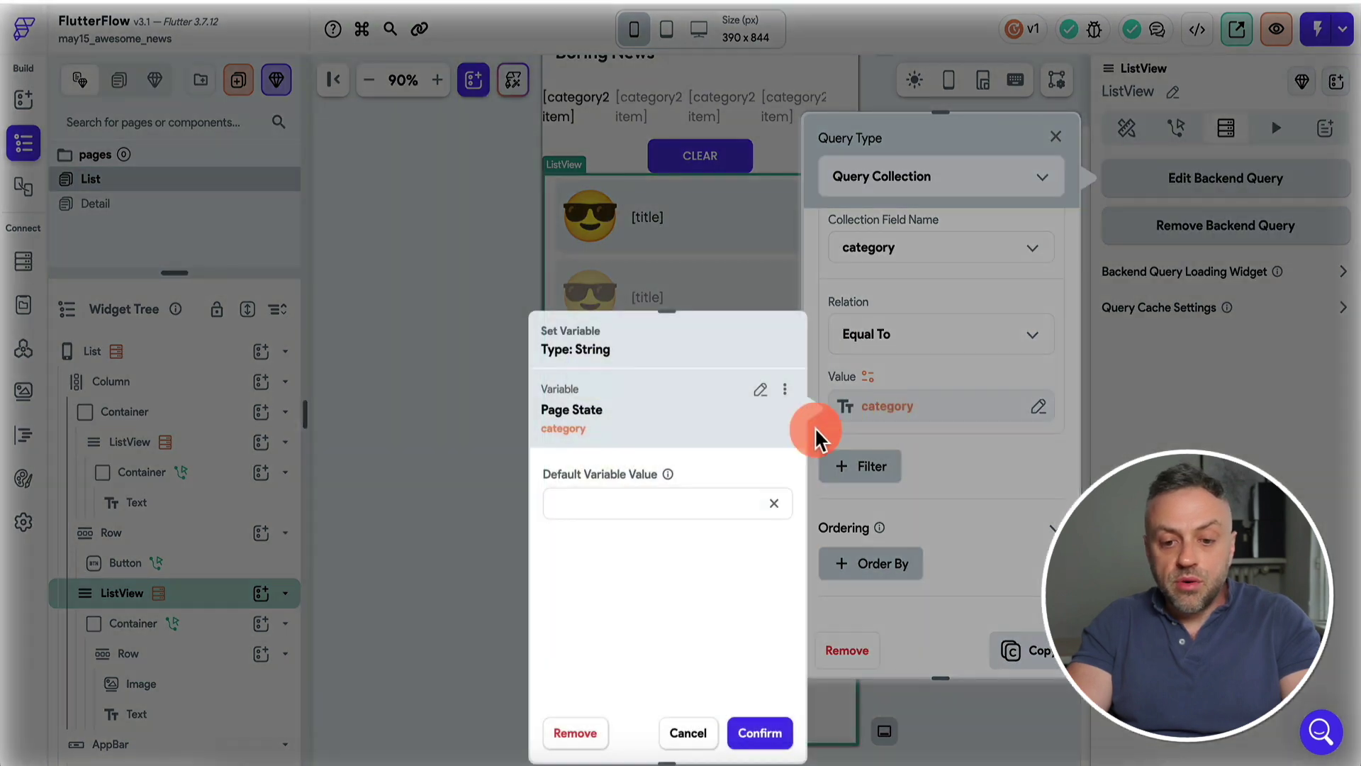
pyautogui.click(689, 733)
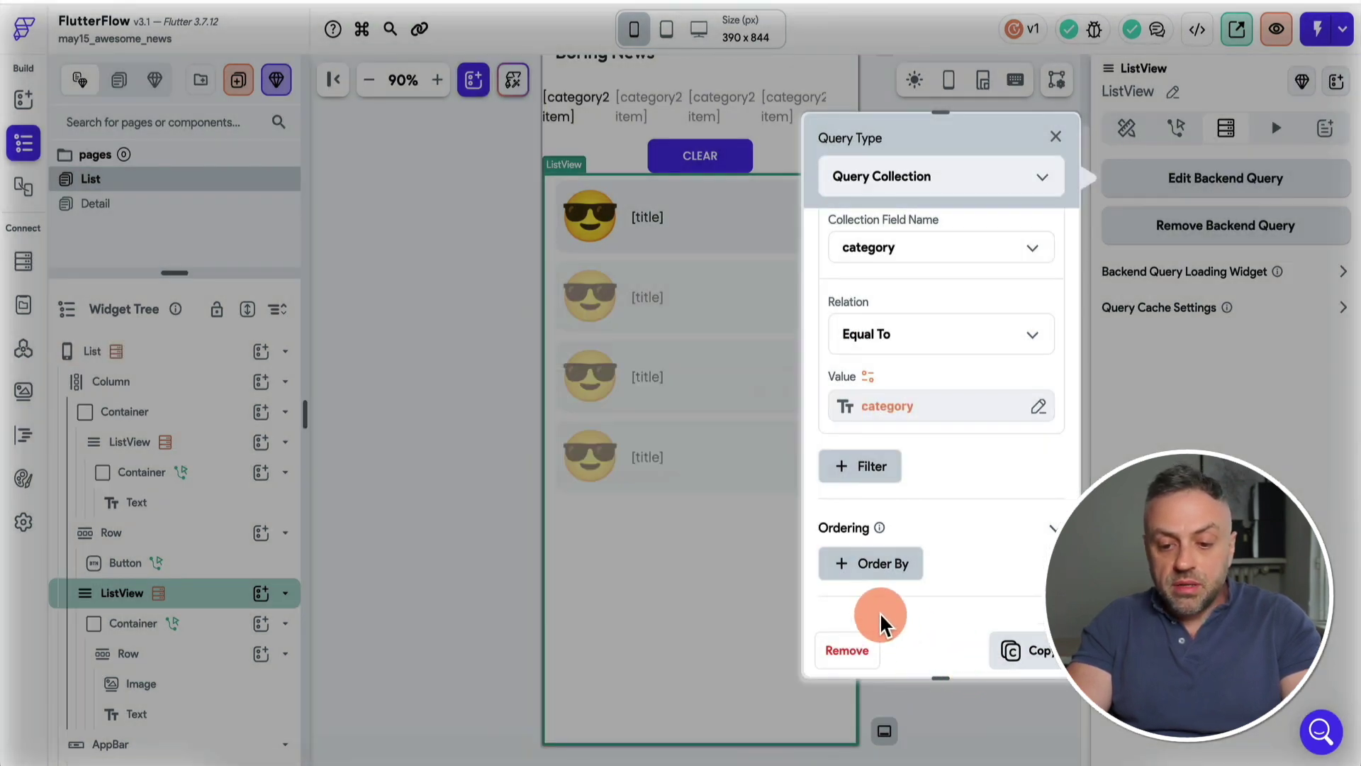
pyautogui.click(1056, 137)
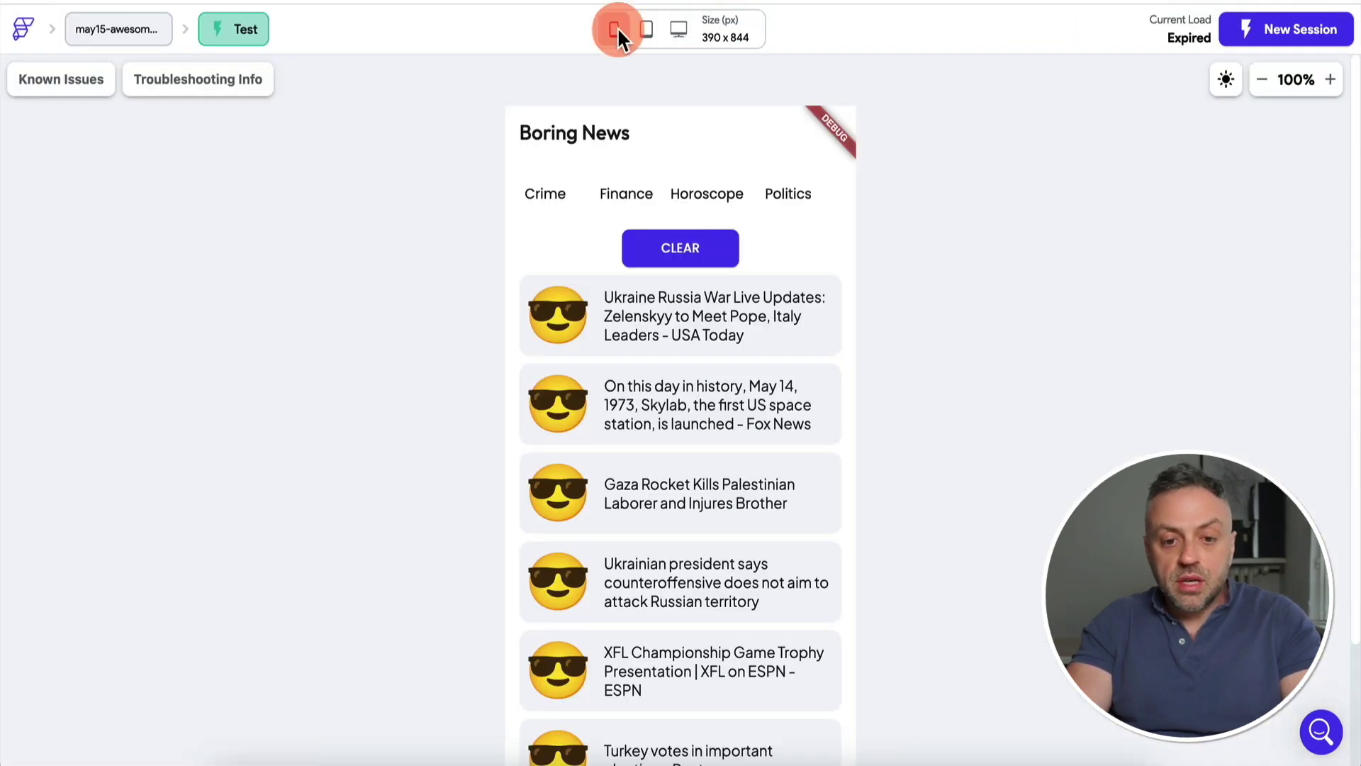
# Test category filtering in the running app with Finance, Crime and Horoscope, and clear the filter.
pyautogui.click(616, 199)
pyautogui.click(543, 202)
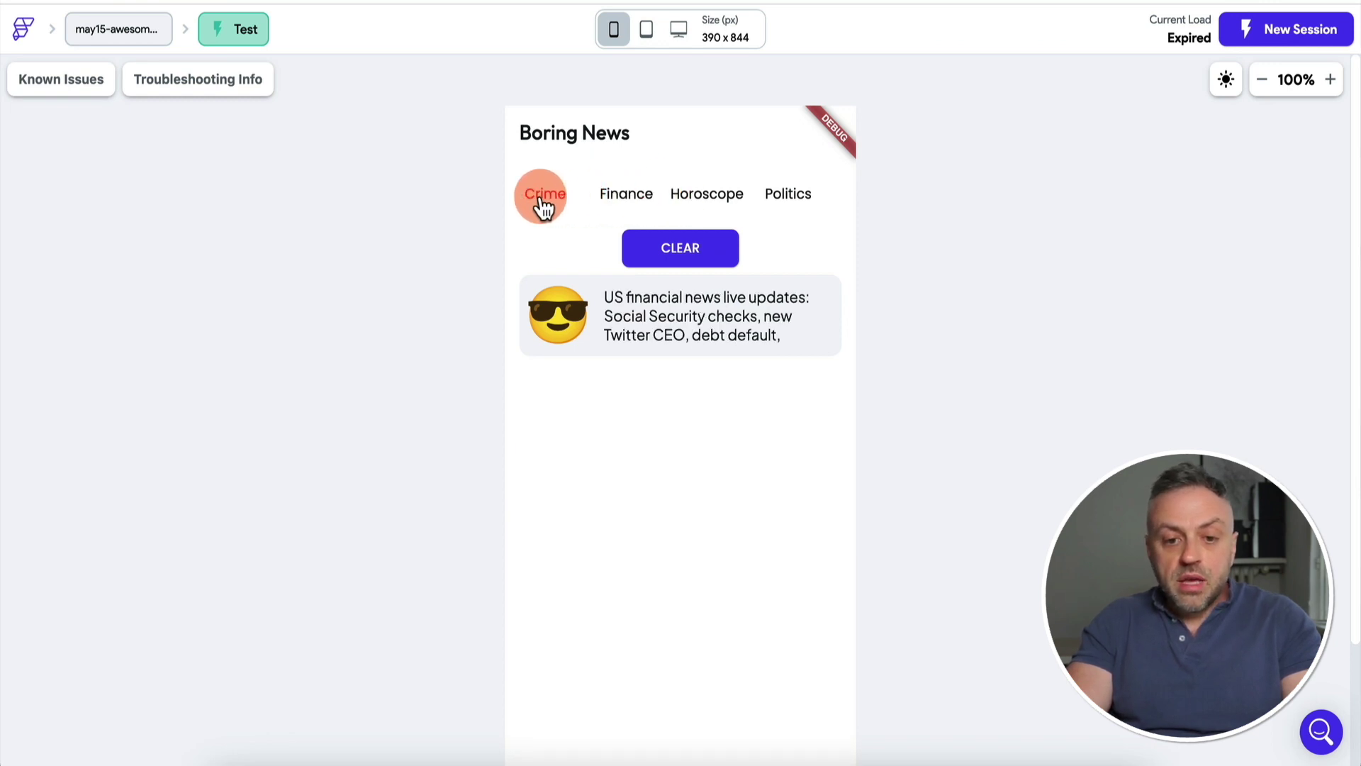
pyautogui.click(673, 320)
pyautogui.click(599, 216)
pyautogui.click(699, 206)
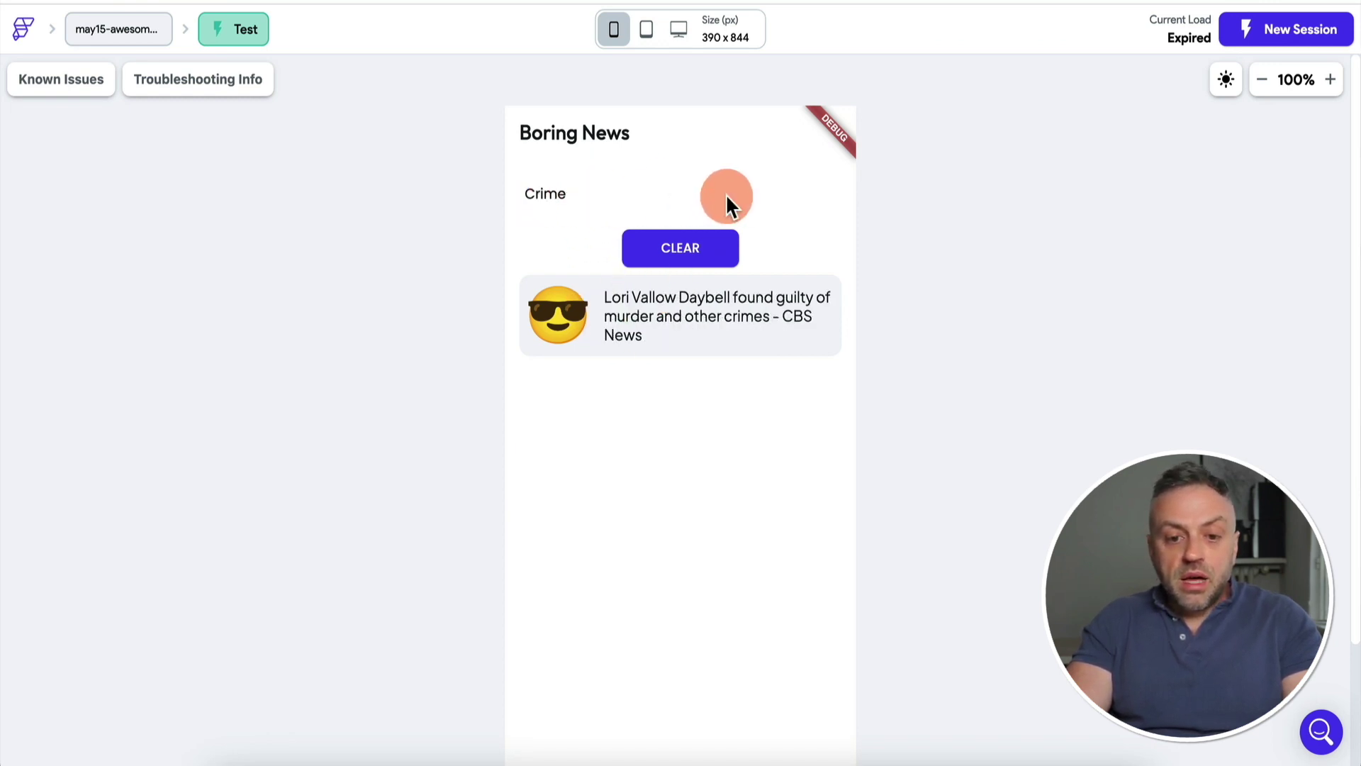
pyautogui.click(705, 256)
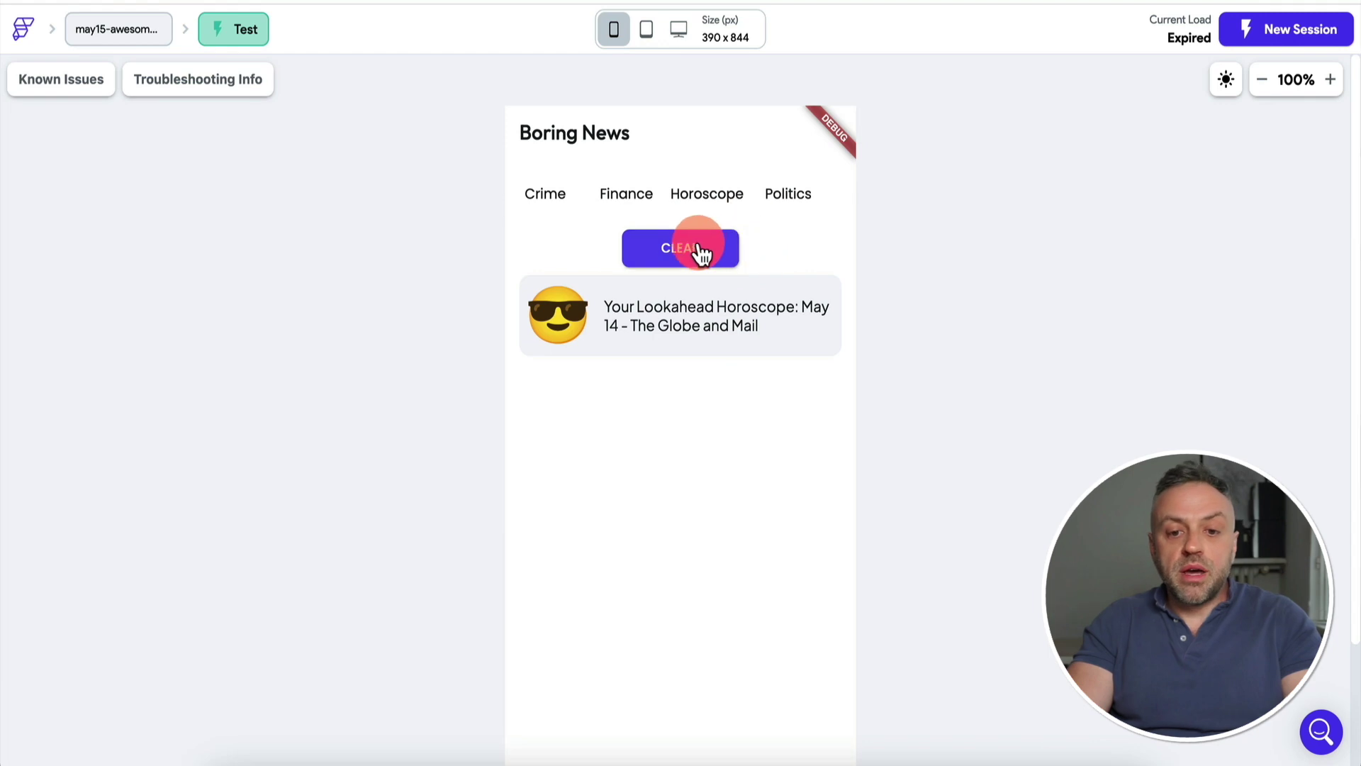
pyautogui.click(748, 296)
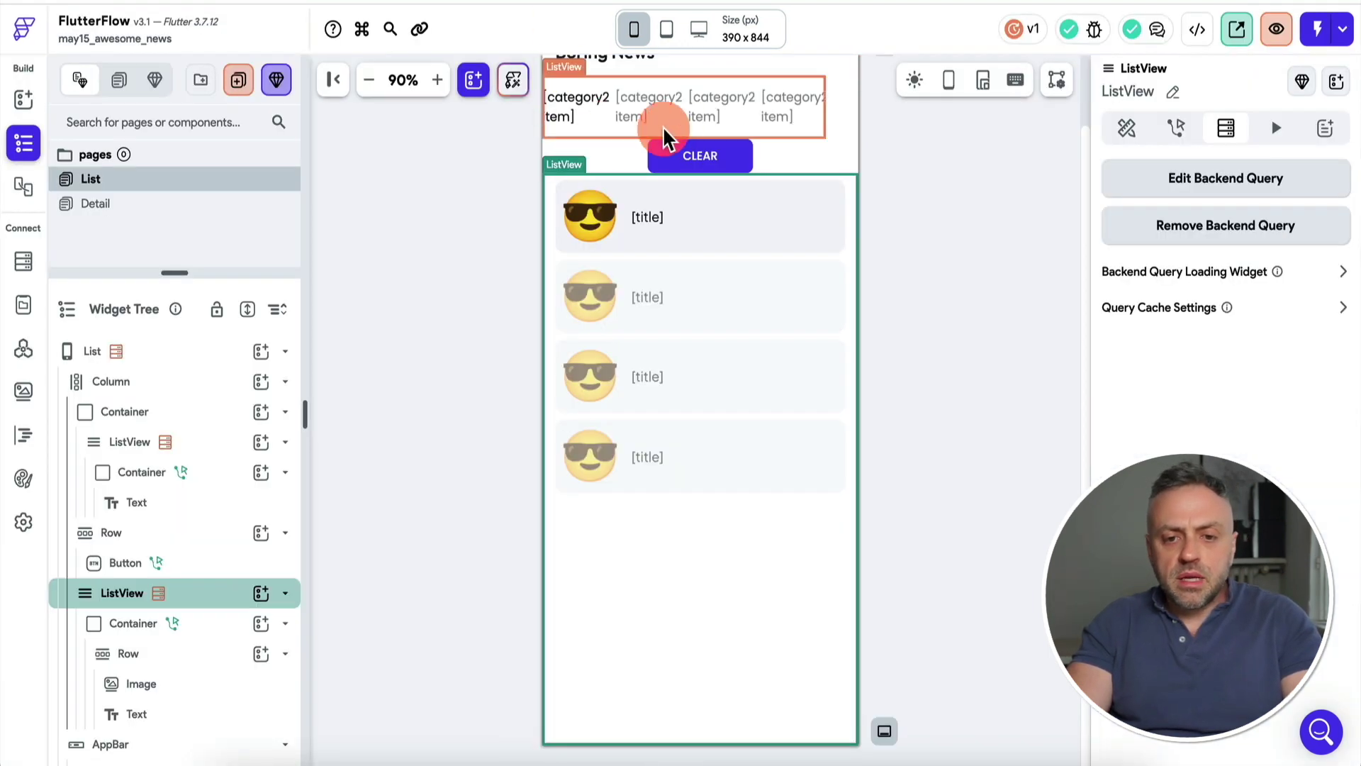
# Review the Clear button's On Tap action for the category state, and return to the List page.
pyautogui.click(705, 157)
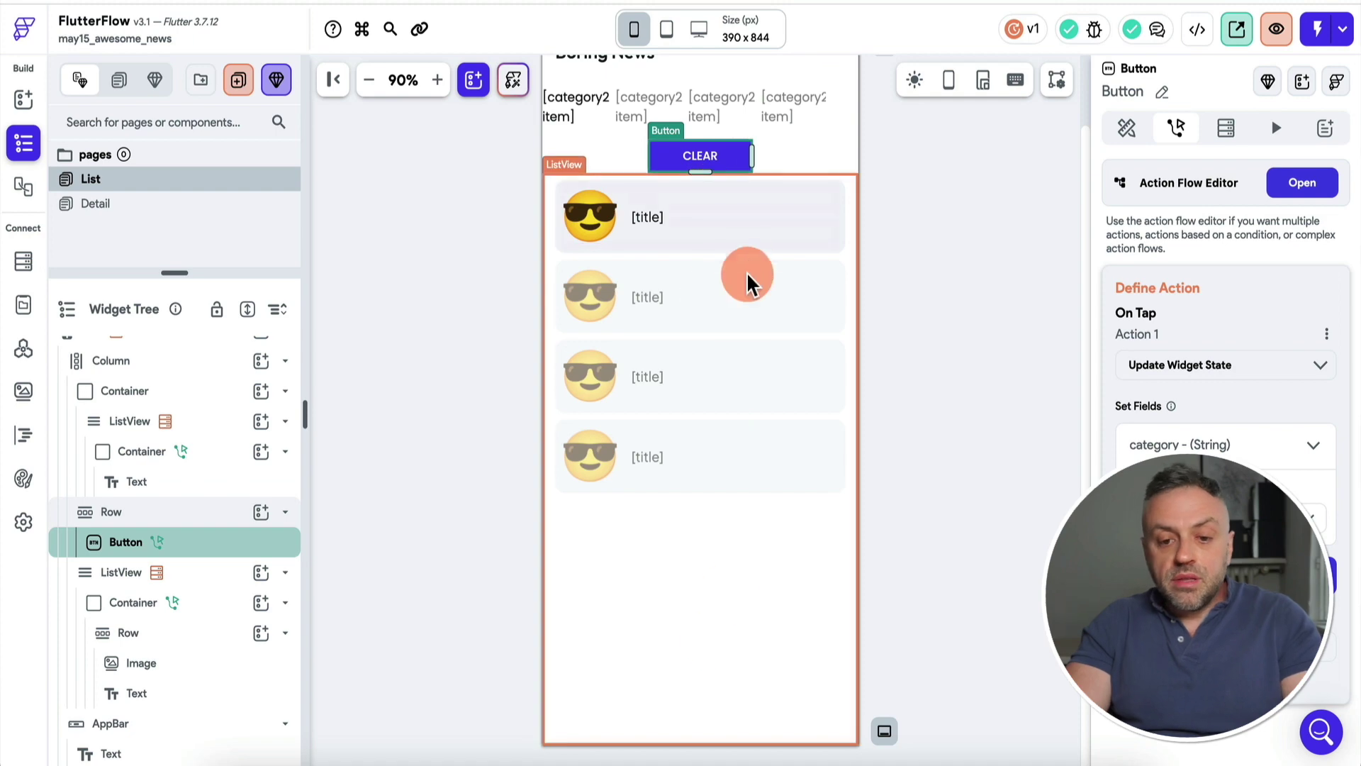
pyautogui.scroll(2, 466, 350)
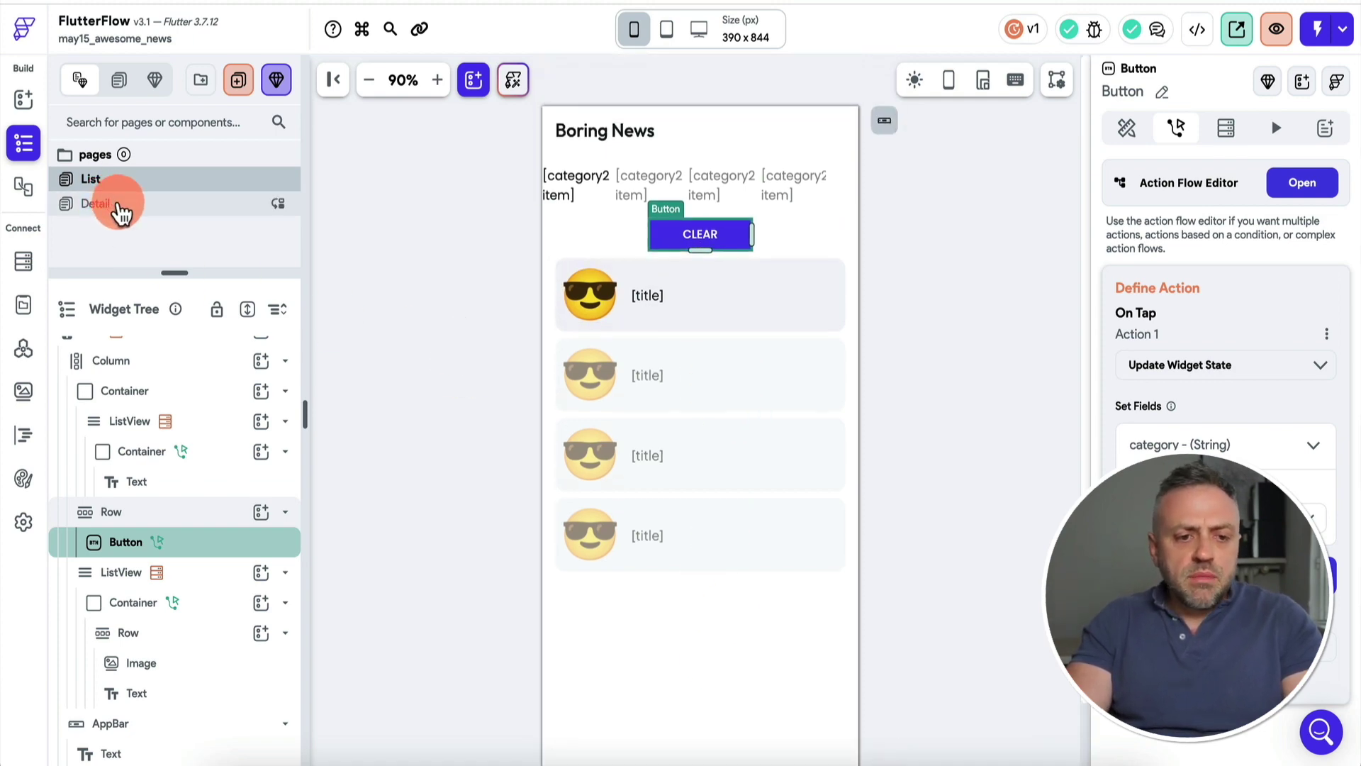
pyautogui.click(120, 212)
pyautogui.click(137, 182)
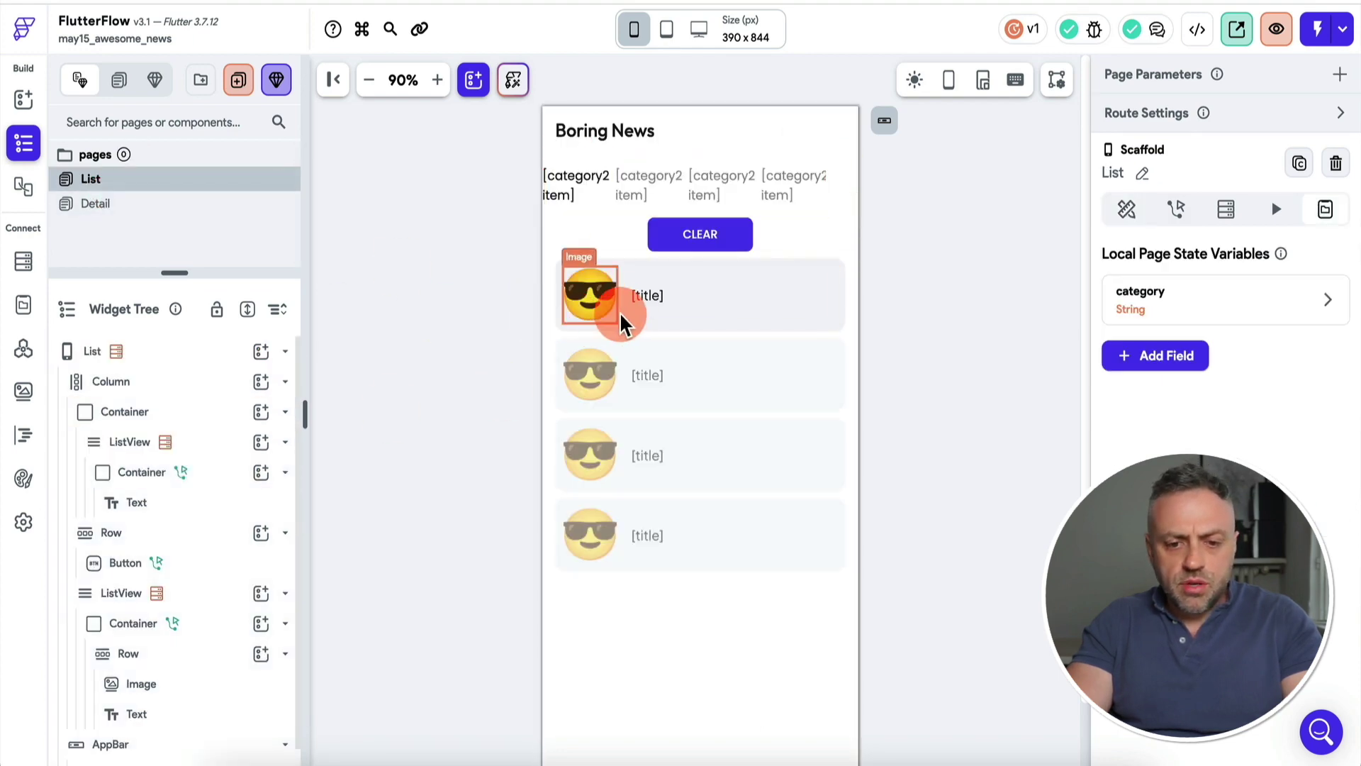
# Inspect the article container's On Tap navigation to the Detail page and its articleRef parameter.
pyautogui.click(649, 309)
pyautogui.click(216, 604)
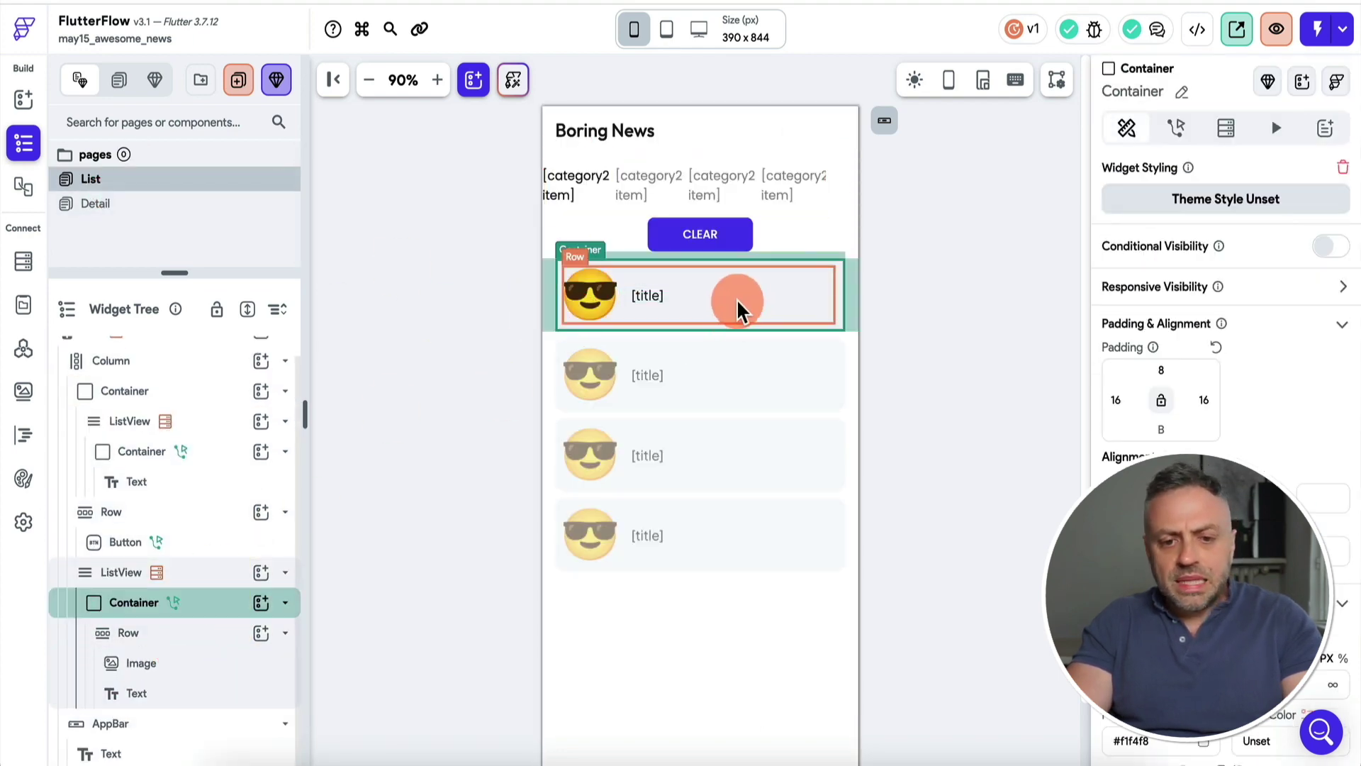
pyautogui.scroll(-8, 1187, 414)
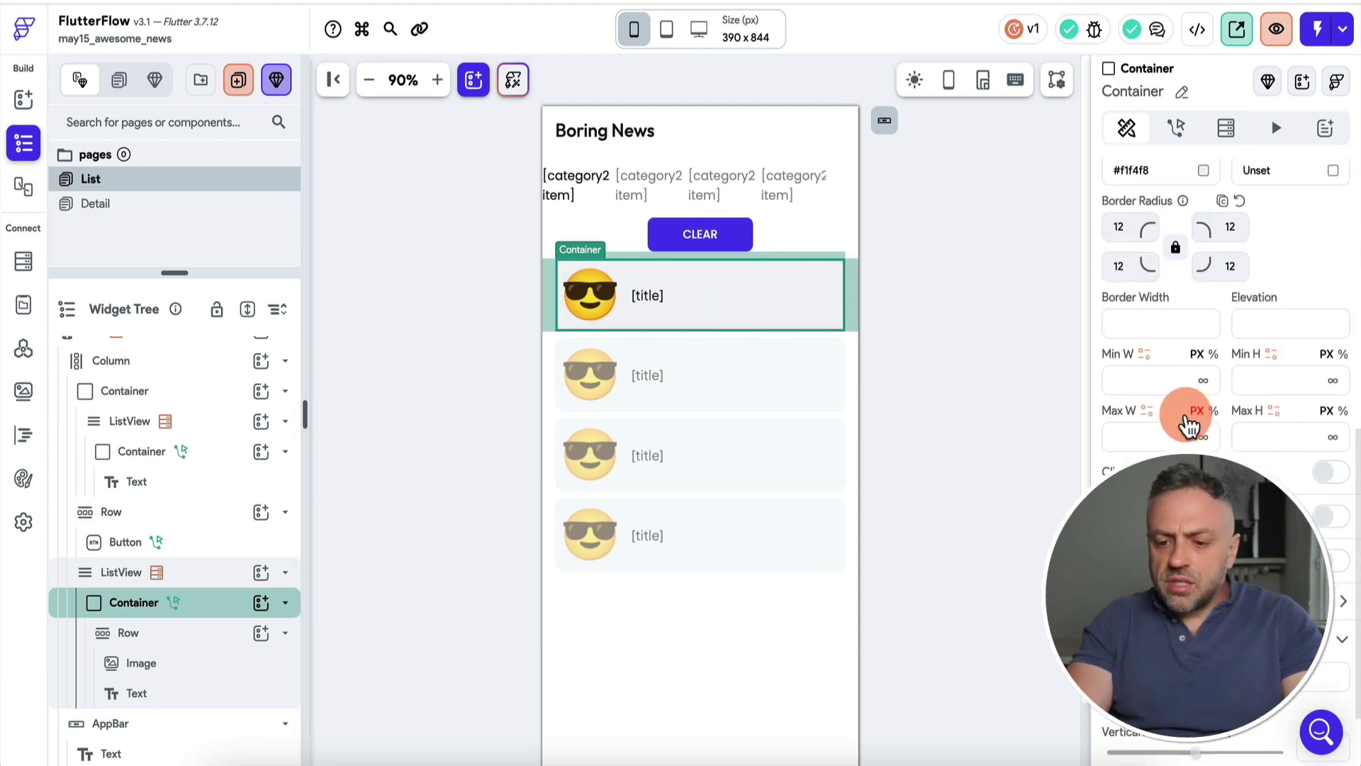
pyautogui.scroll(8, 1186, 398)
pyautogui.click(1177, 128)
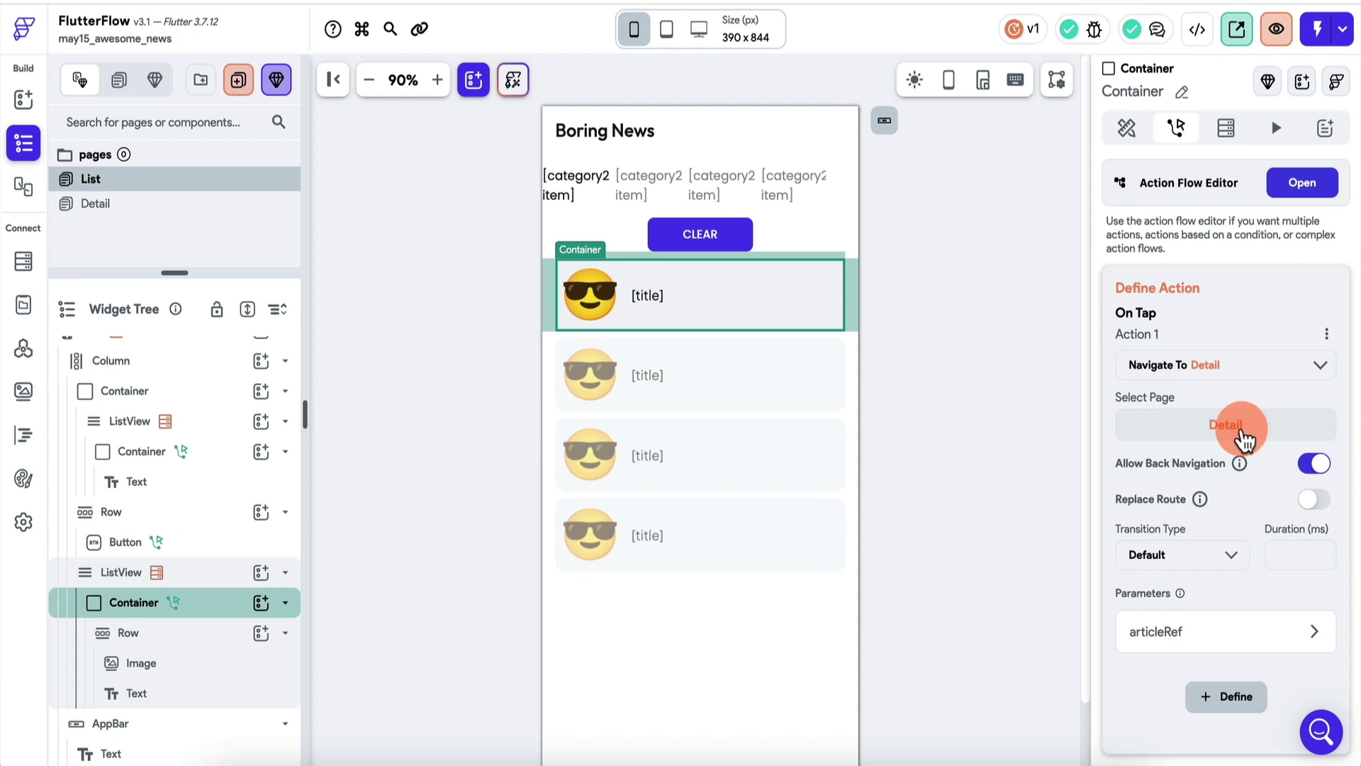
pyautogui.click(1190, 642)
pyautogui.scroll(-3, 1191, 610)
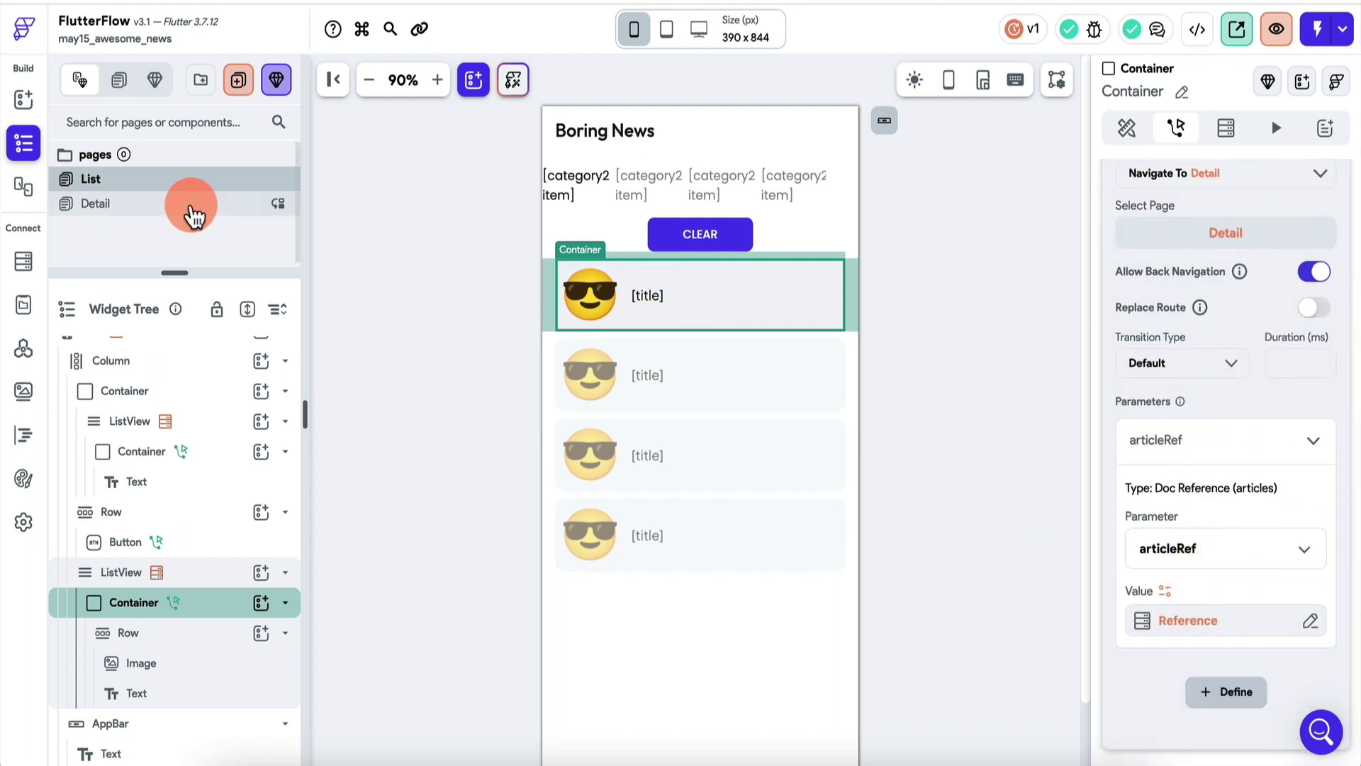
# Examine the Detail page's backend query and the variable bindings of its title and content texts.
pyautogui.click(193, 210)
pyautogui.click(186, 351)
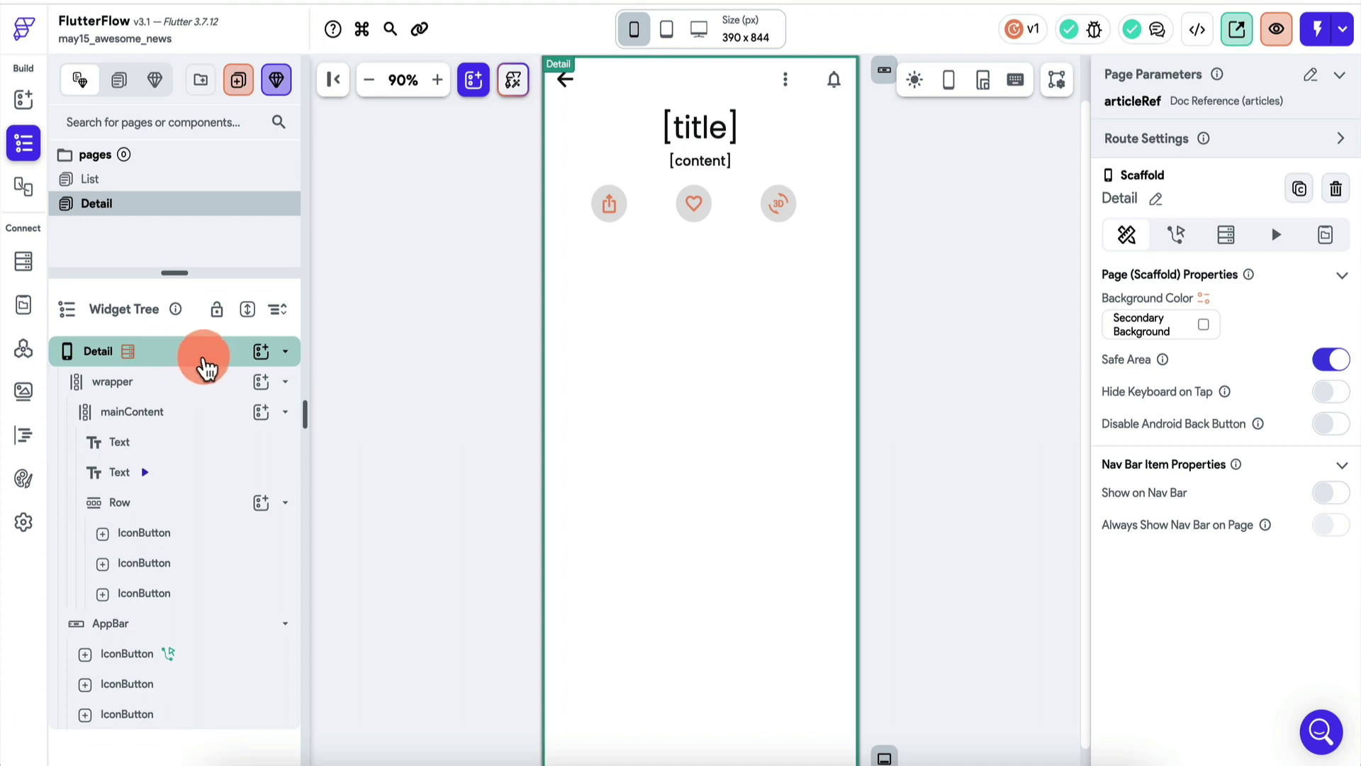
pyautogui.click(1228, 234)
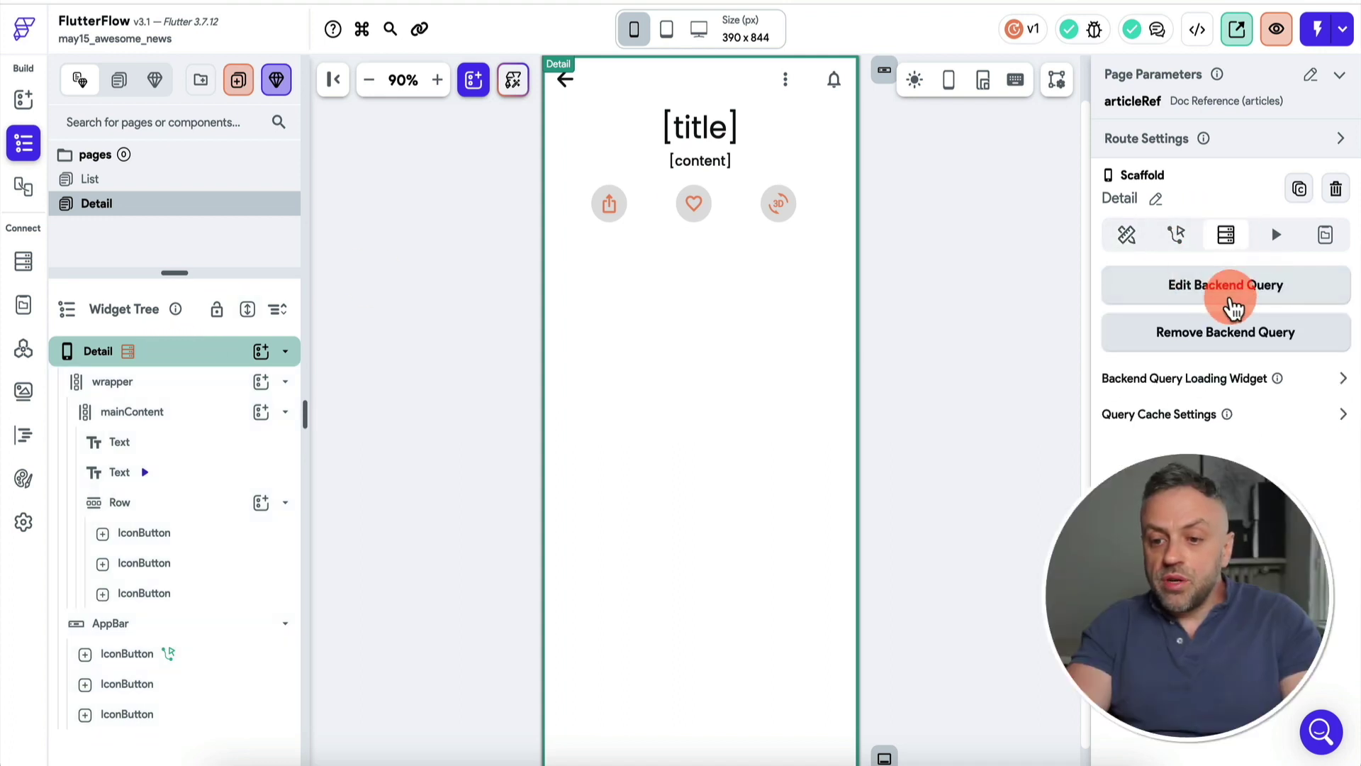
pyautogui.click(1229, 287)
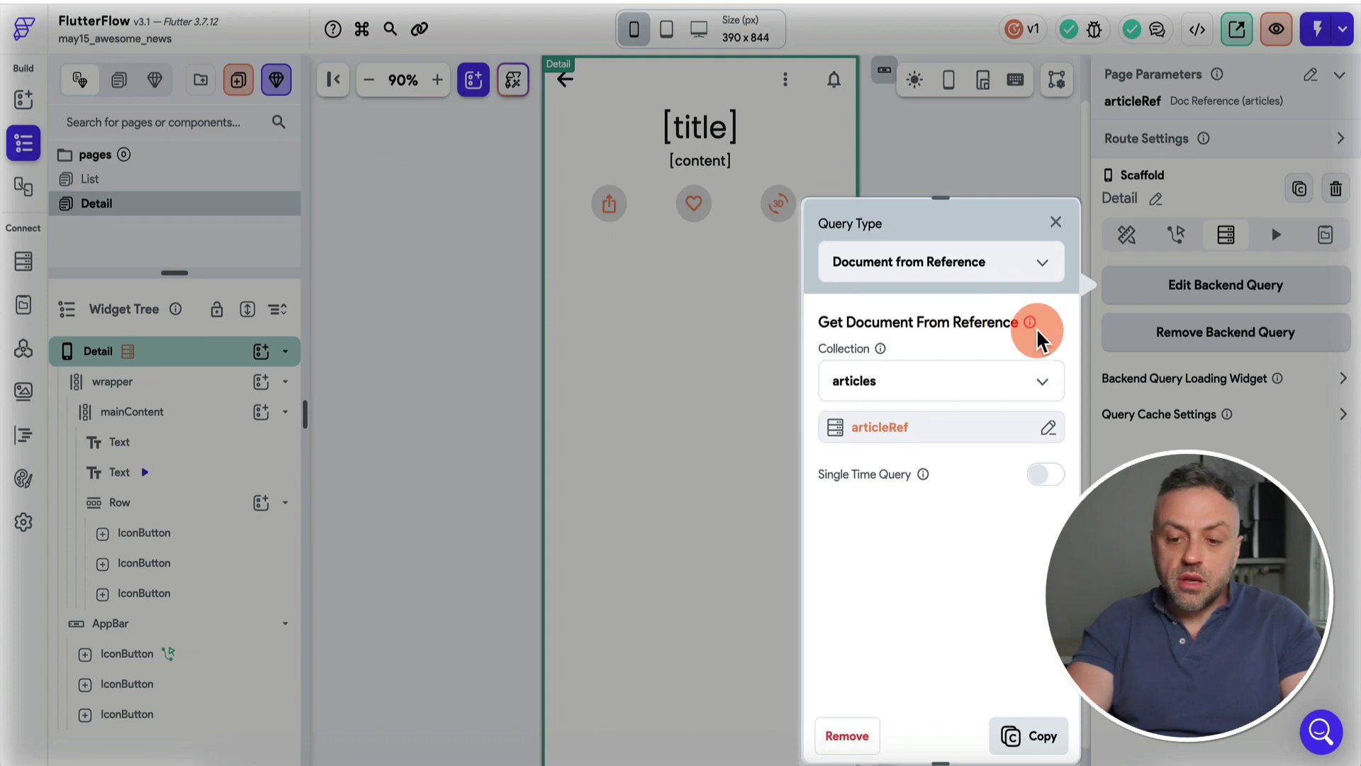
pyautogui.click(1056, 222)
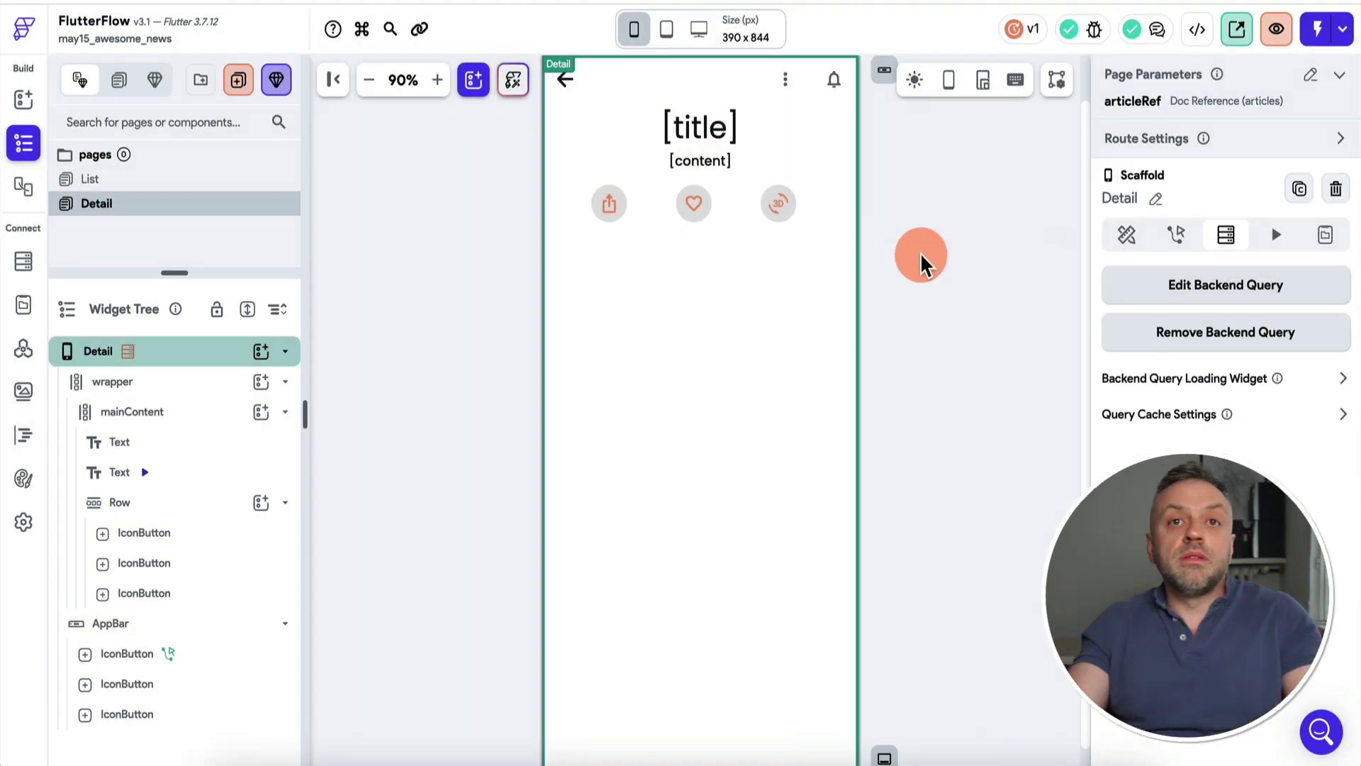
pyautogui.click(701, 128)
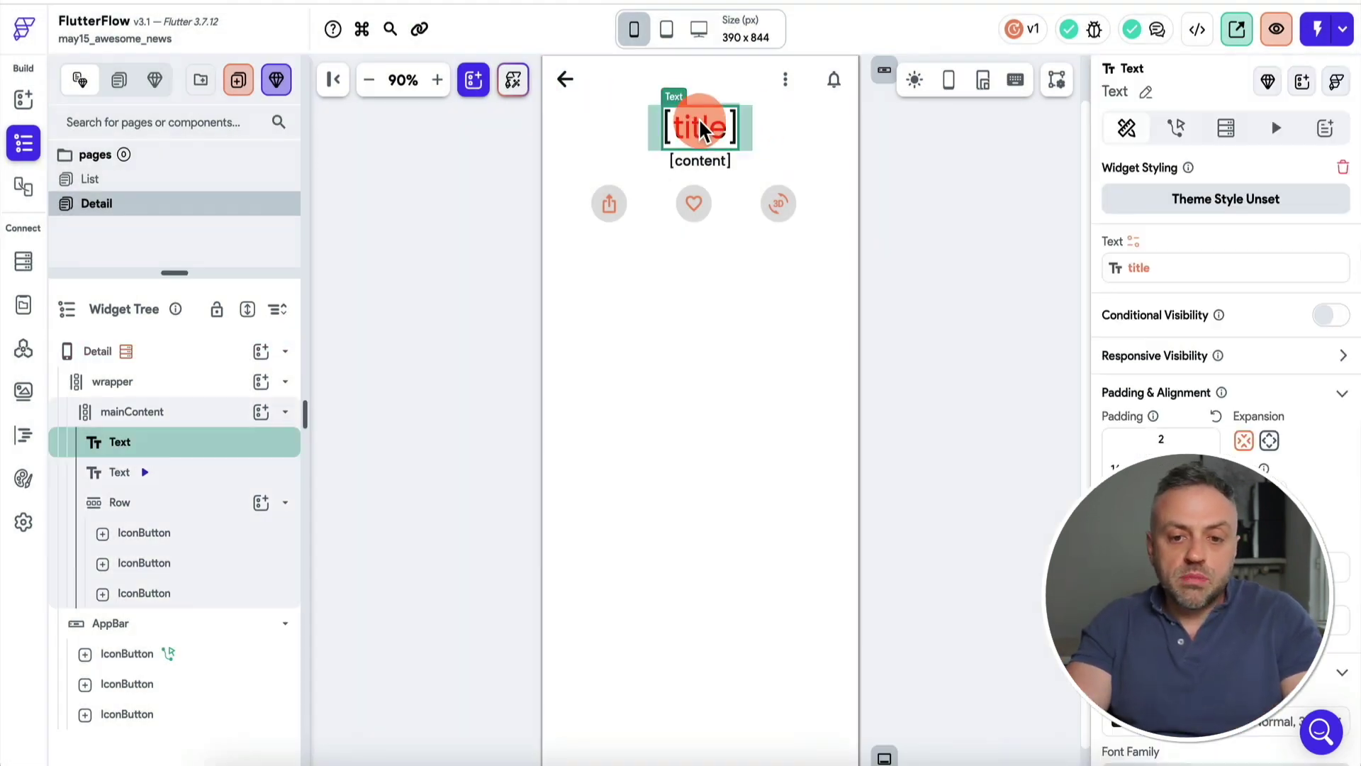
pyautogui.click(697, 166)
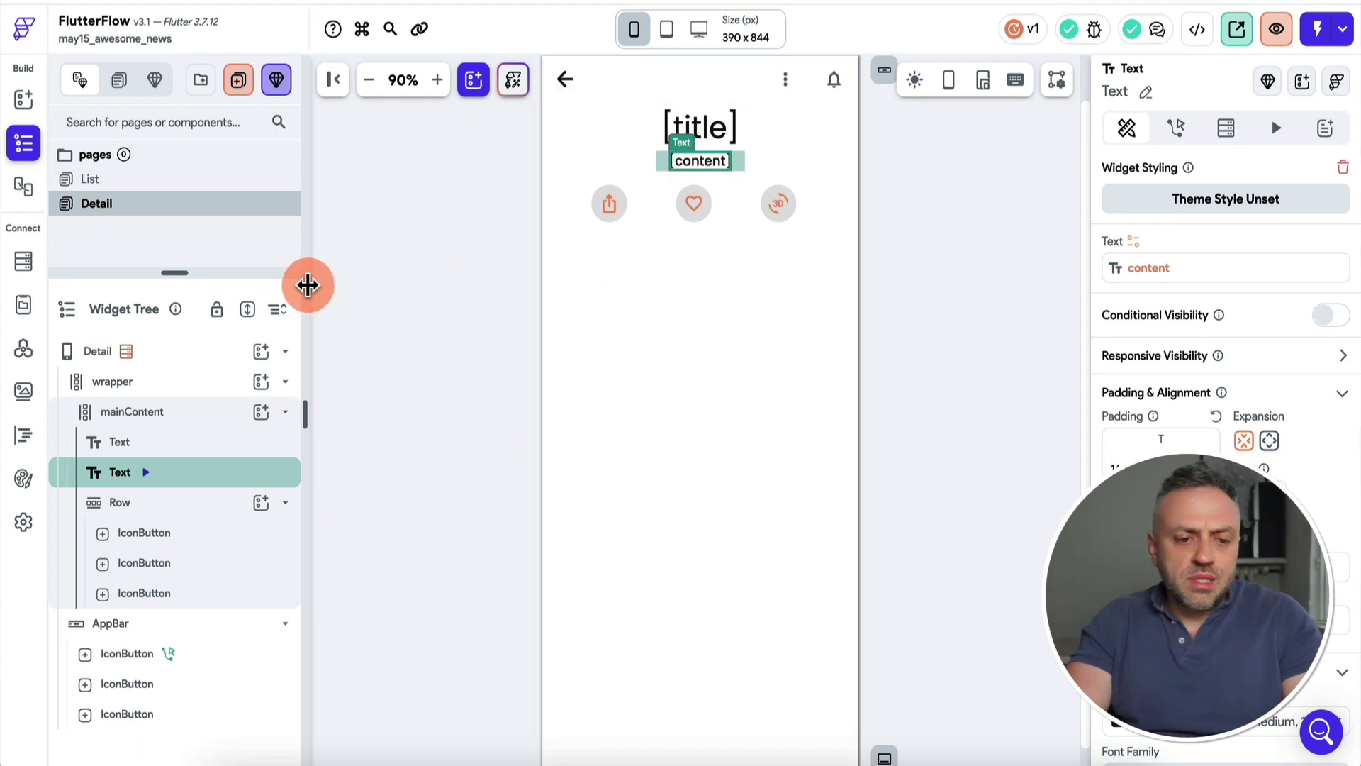
# Revisit the List page and its category state variable, and return to the Detail page.
pyautogui.click(151, 184)
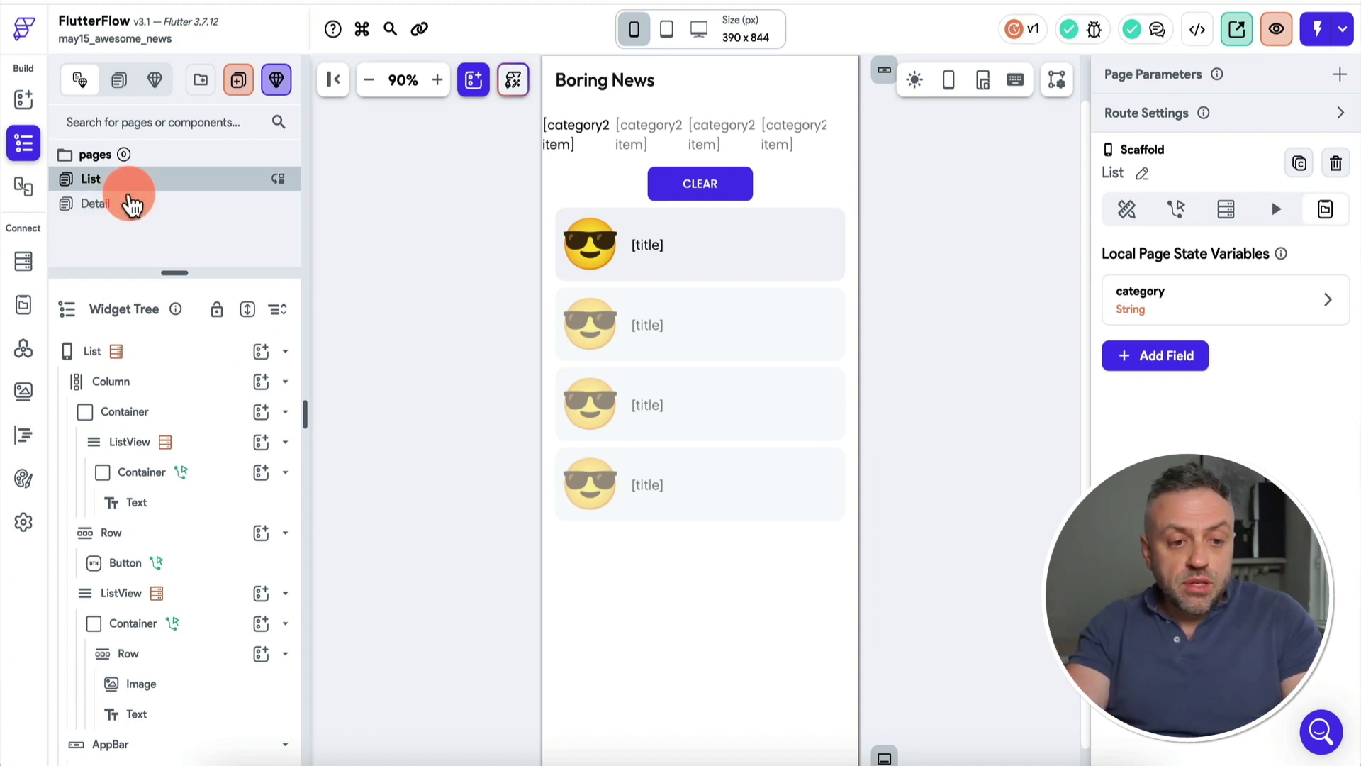
pyautogui.click(127, 203)
pyautogui.click(177, 360)
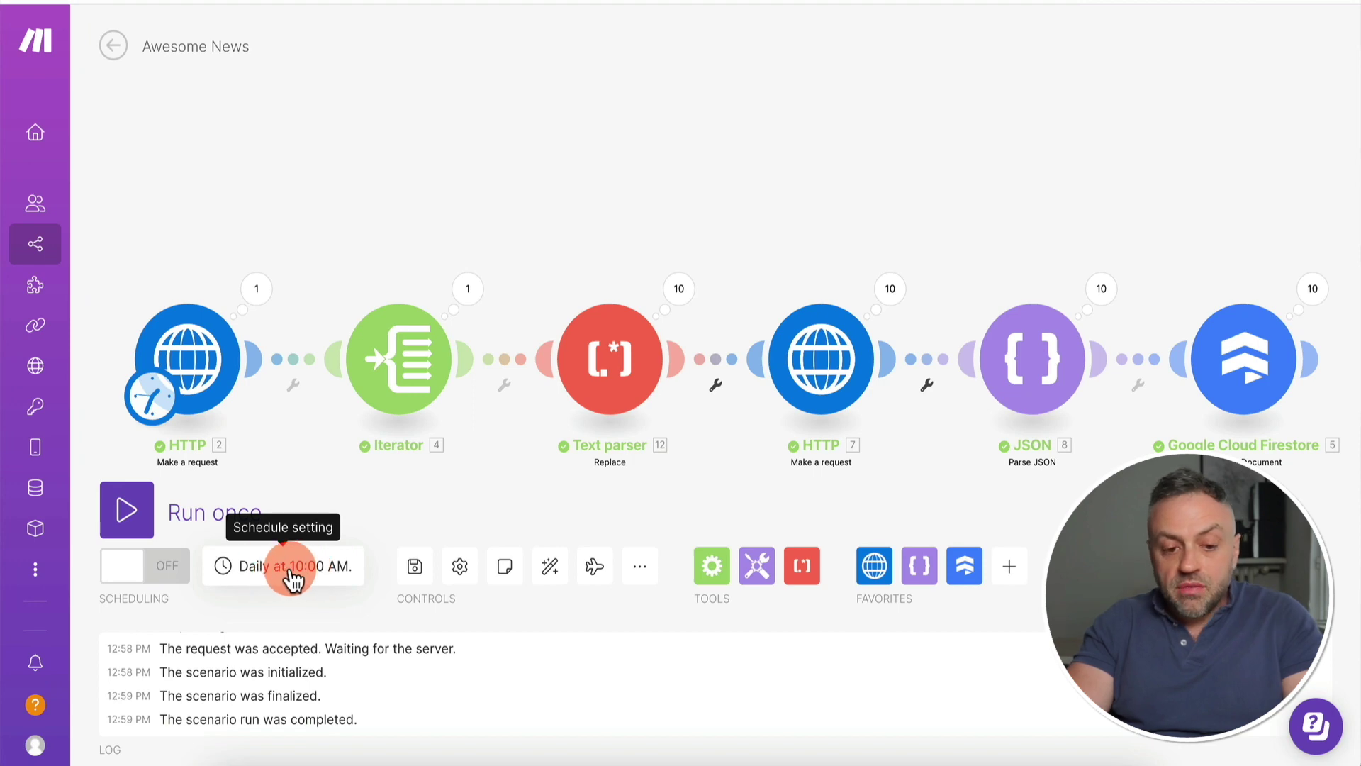
# Turn on scheduling for the Awesome News scenario in Make.
pyautogui.click(165, 568)
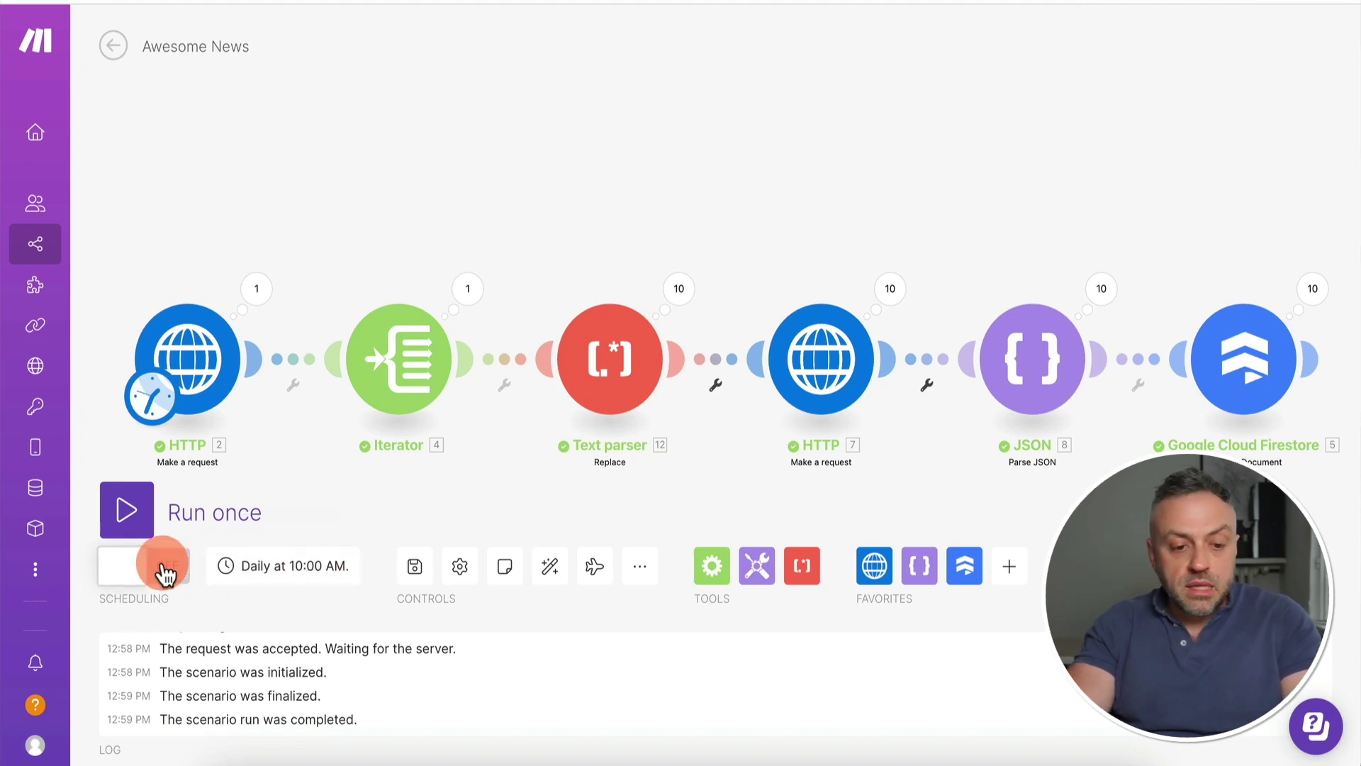
pyautogui.click(514, 179)
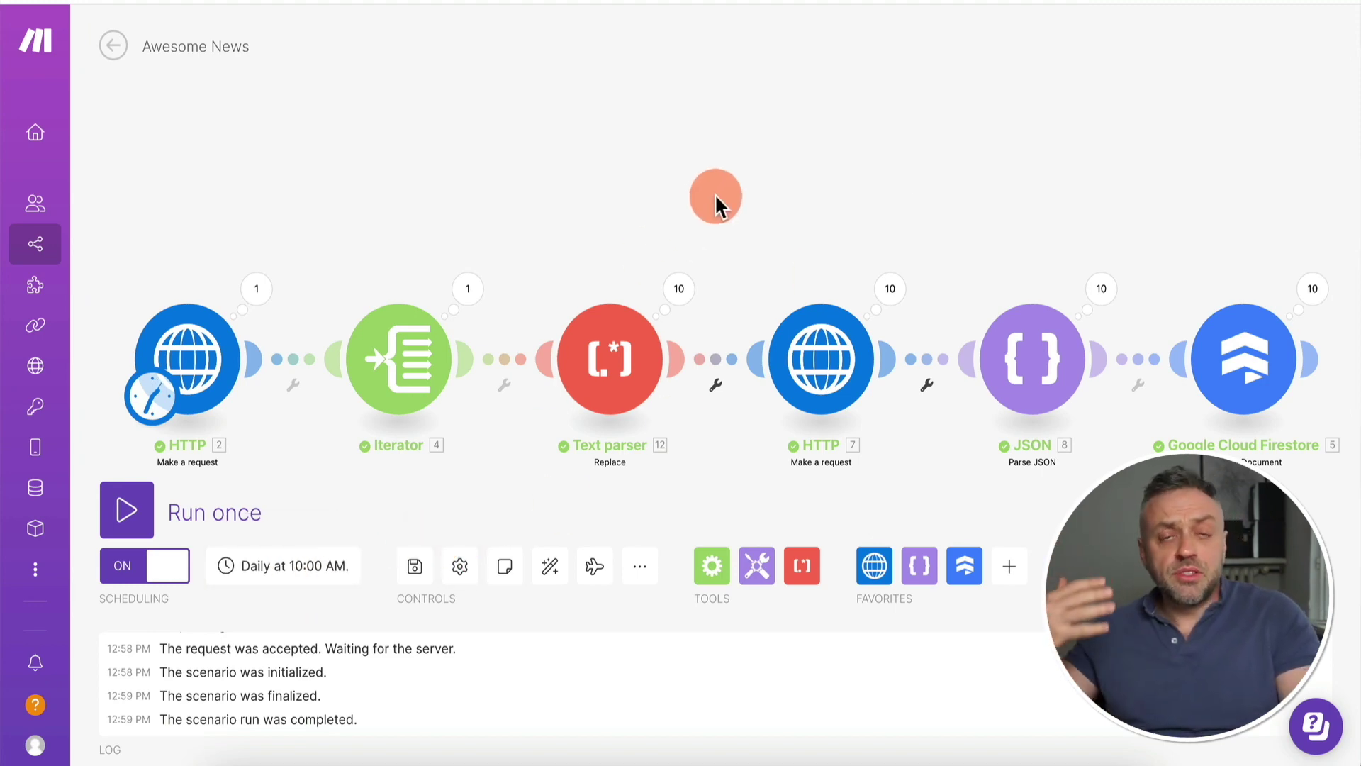
# Try the At regular intervals, Days of the week and Days of the month options in the scenario's schedule setting.
pyautogui.click(287, 568)
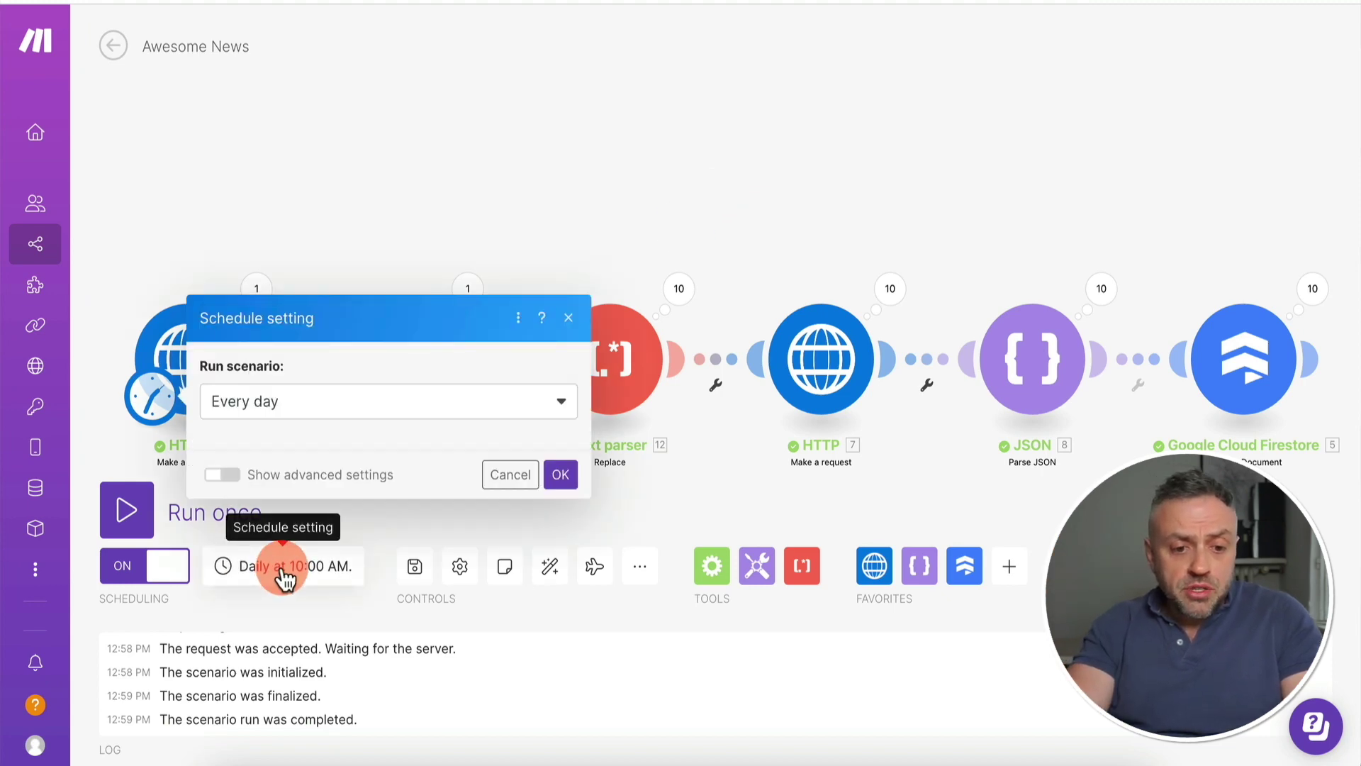
pyautogui.click(357, 338)
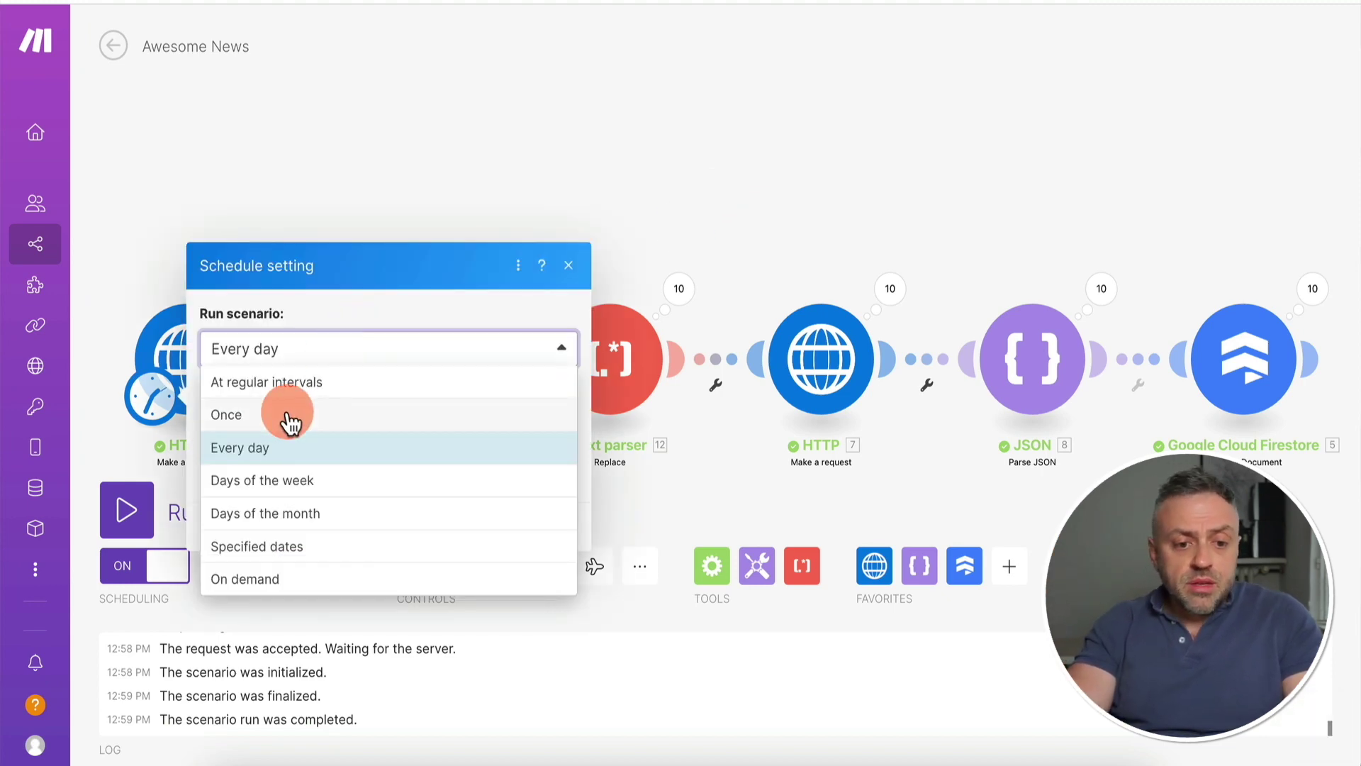
pyautogui.click(325, 387)
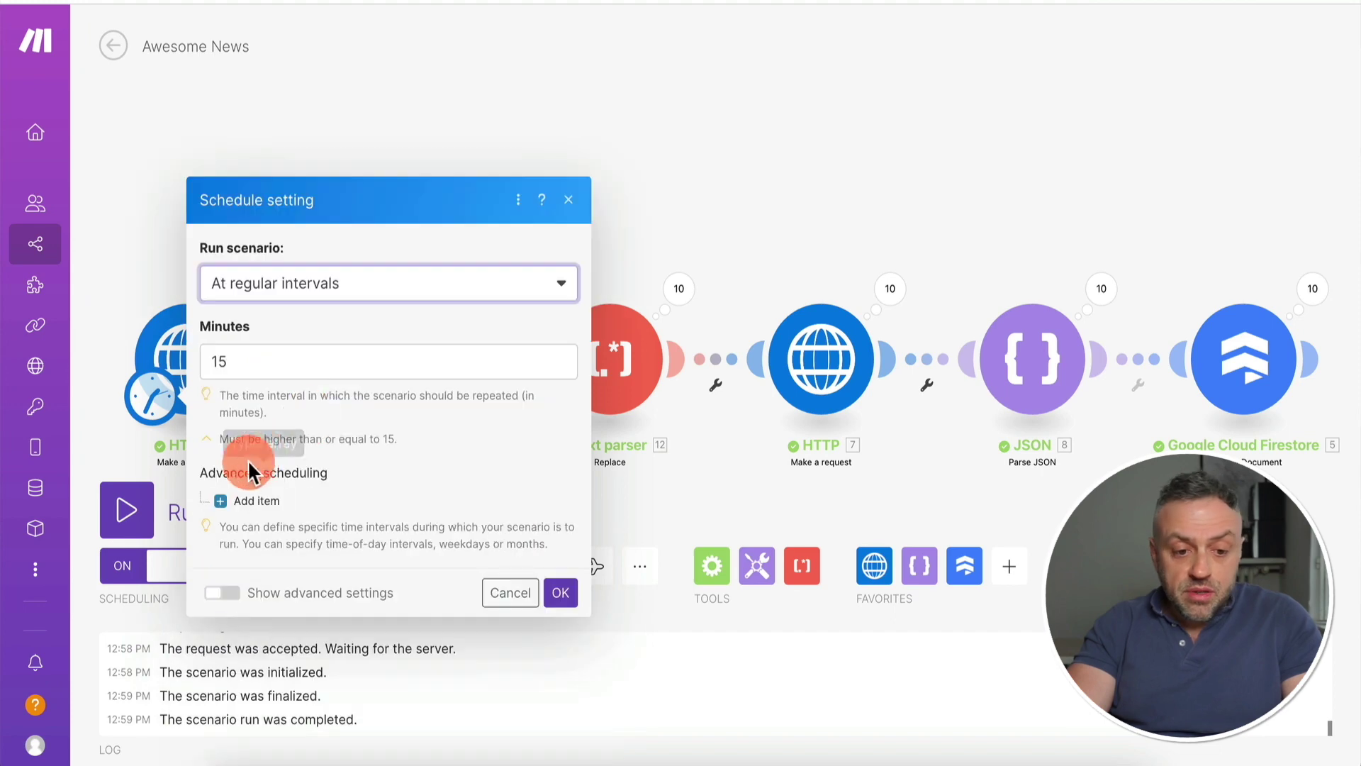
pyautogui.click(340, 260)
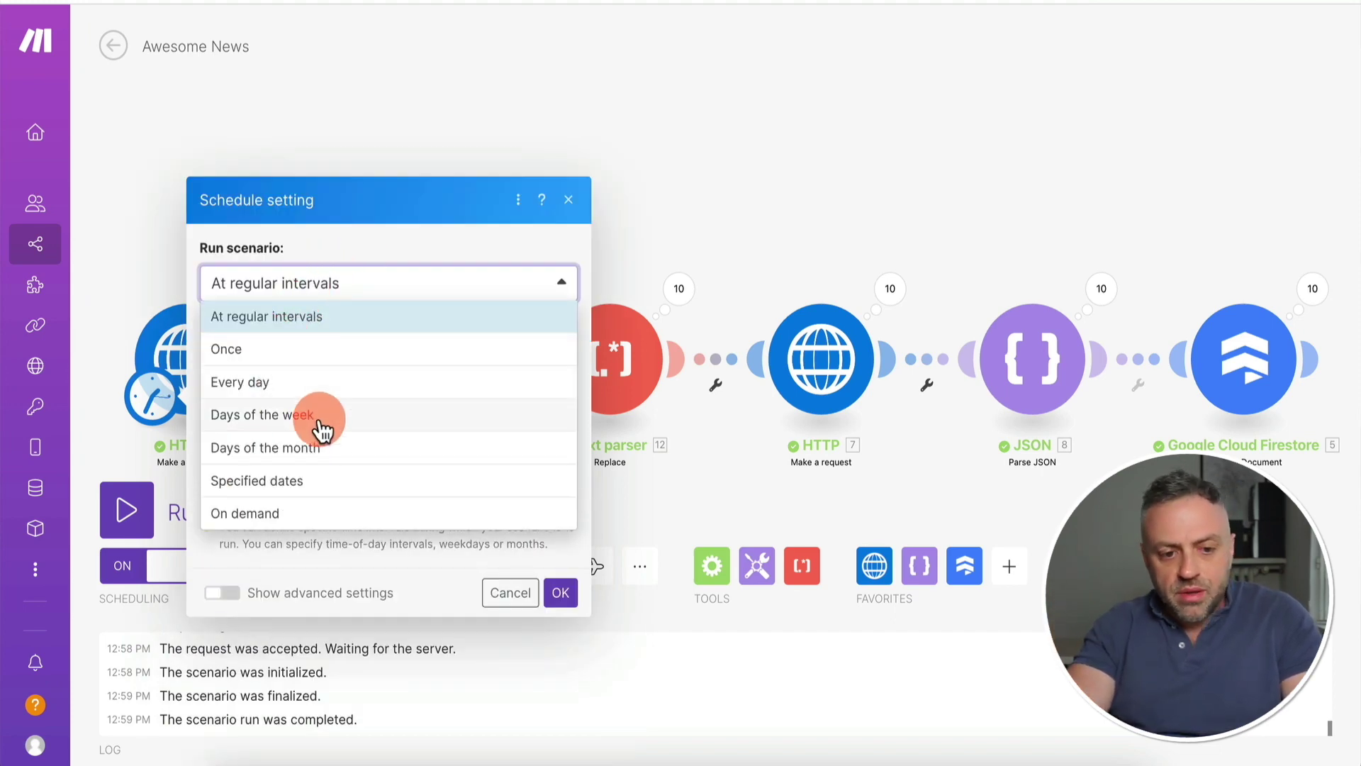
pyautogui.click(293, 417)
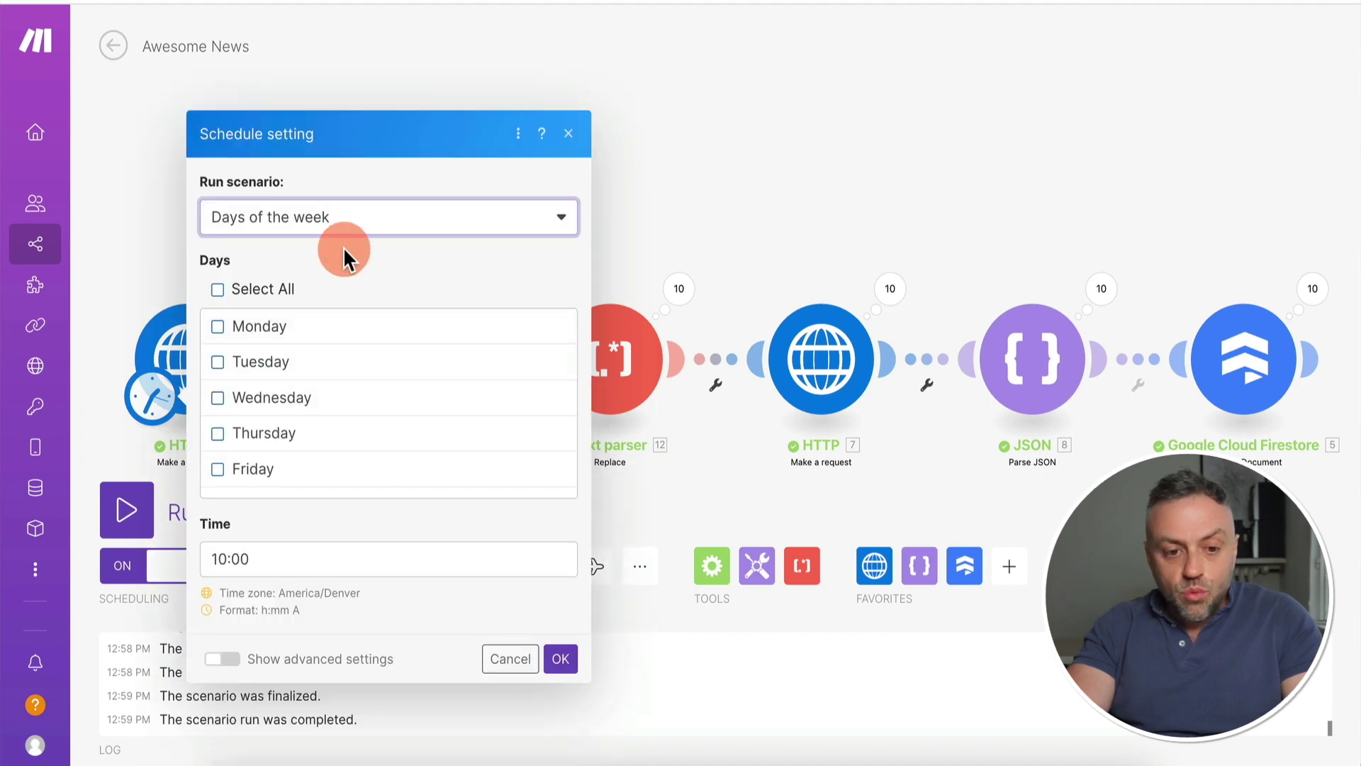
pyautogui.click(346, 226)
pyautogui.click(297, 399)
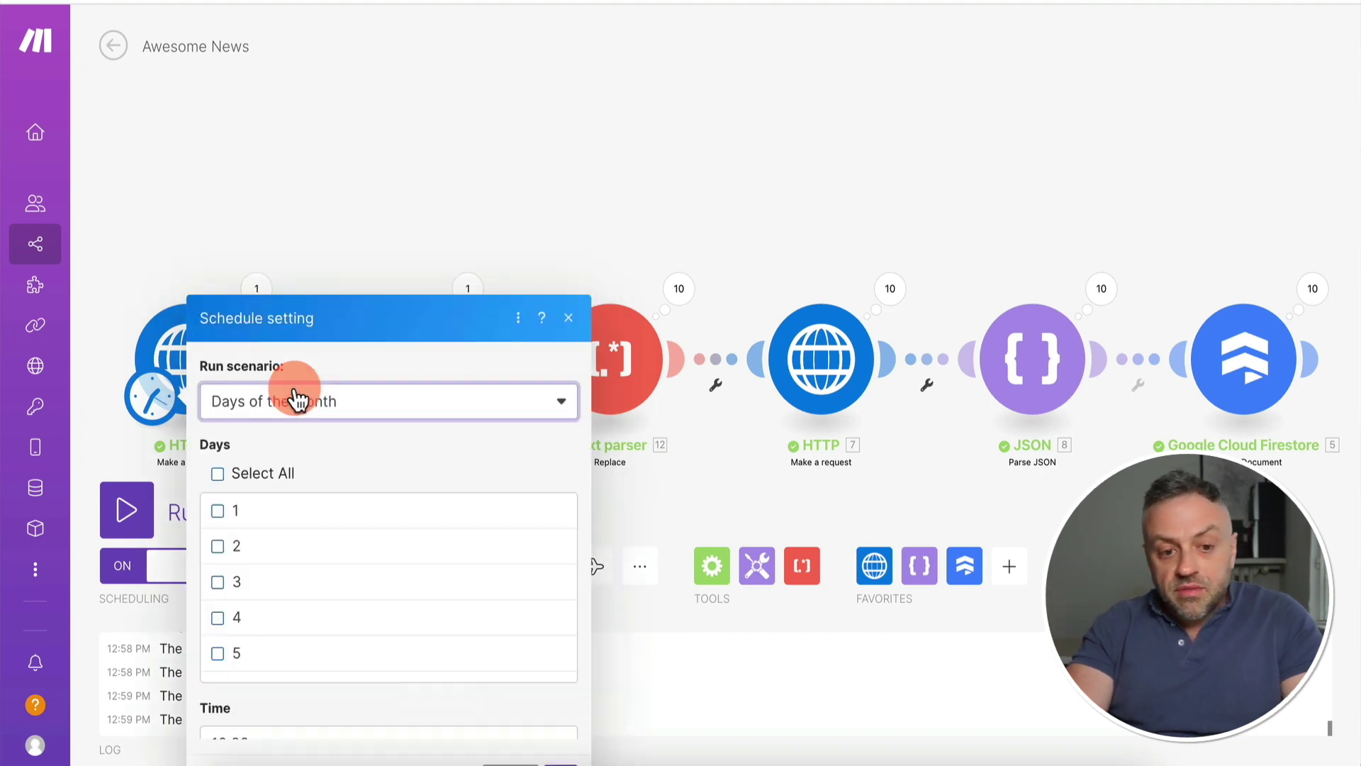
# Set the scenario to run every day at 10:00.
pyautogui.click(344, 227)
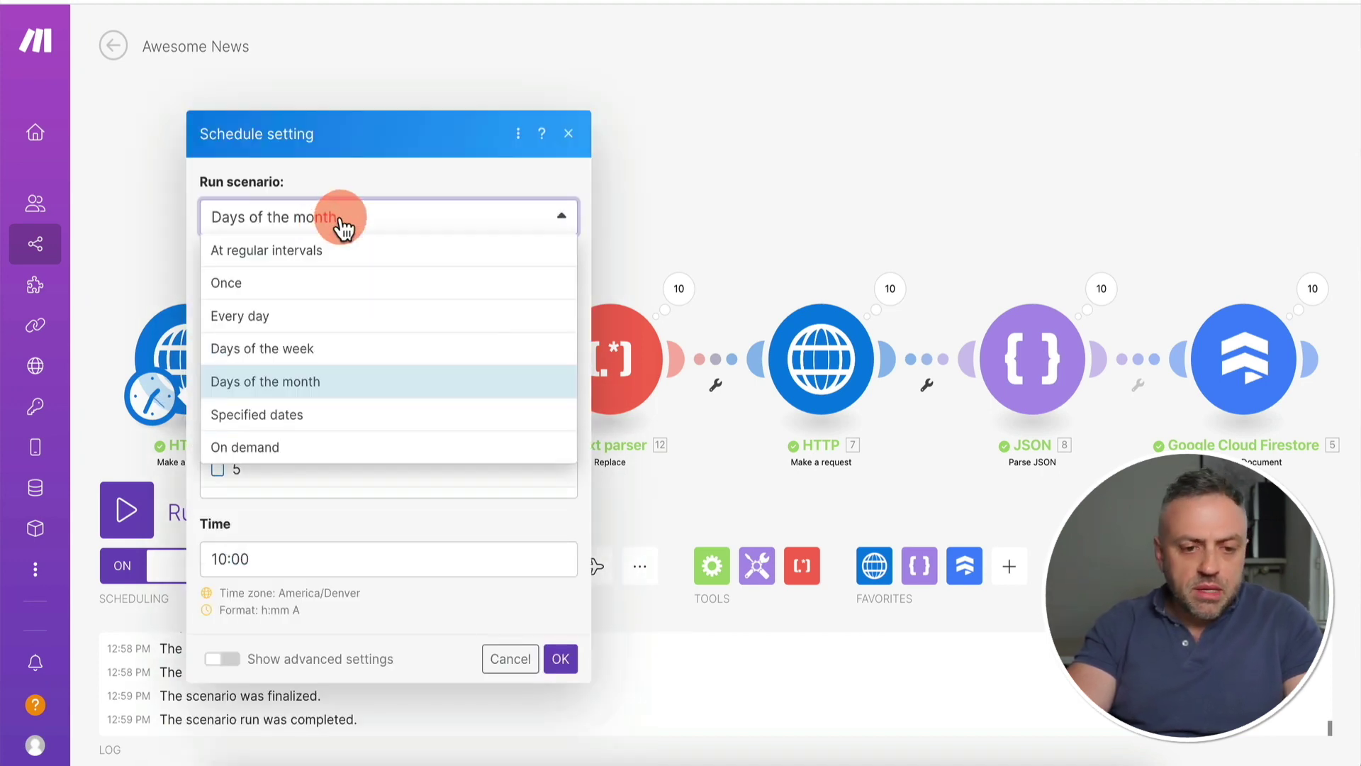
pyautogui.click(291, 319)
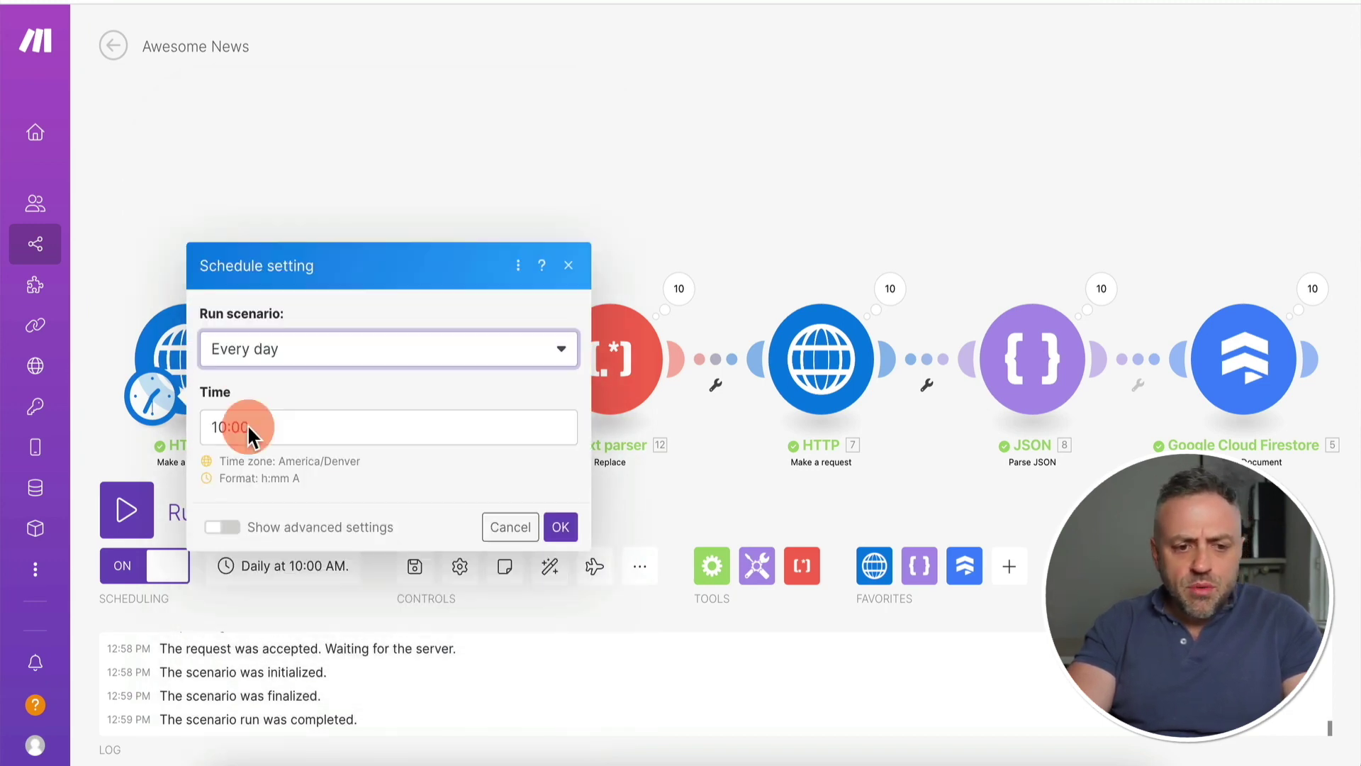
pyautogui.click(560, 528)
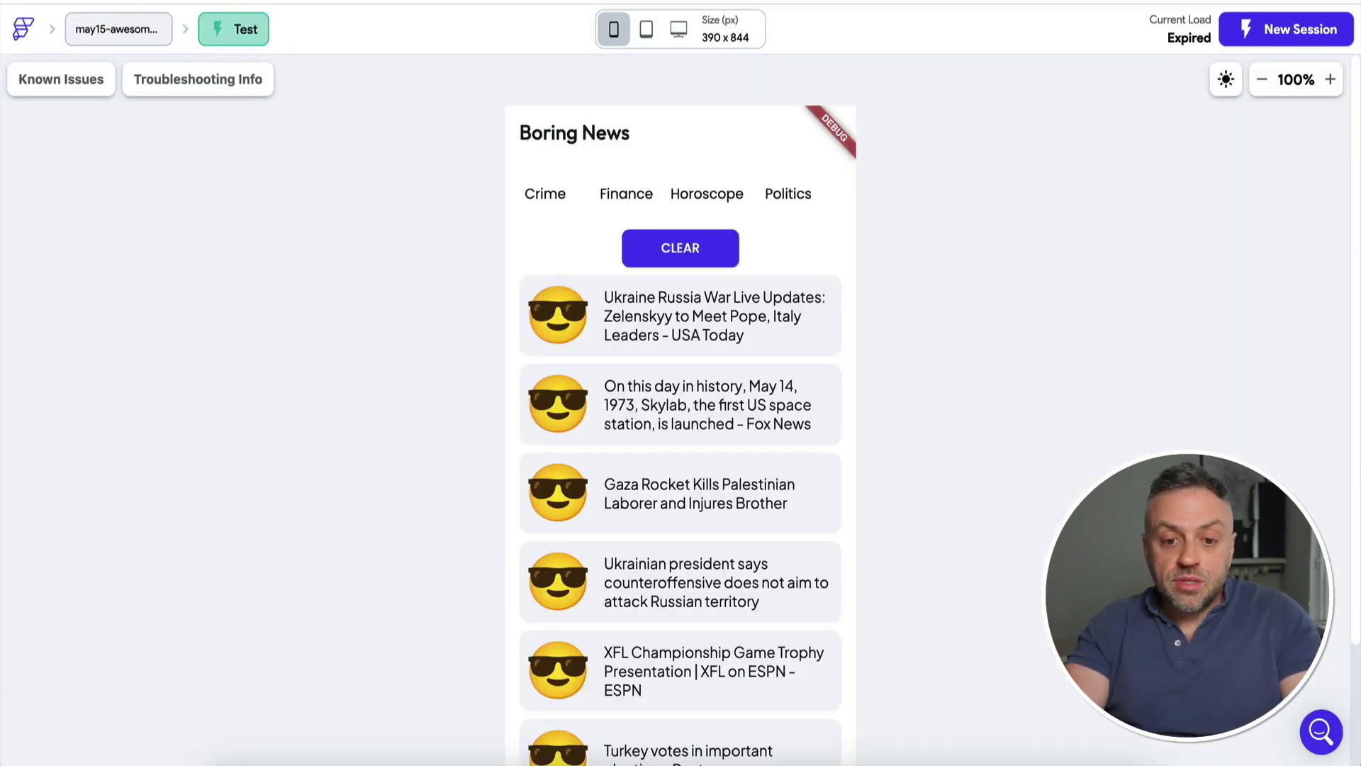
# Open the first article in the running FlutterFlow app, and the UK military aid article on the Boring Report site's World page.
pyautogui.scroll(-3, 636, 525)
pyautogui.scroll(3, 636, 525)
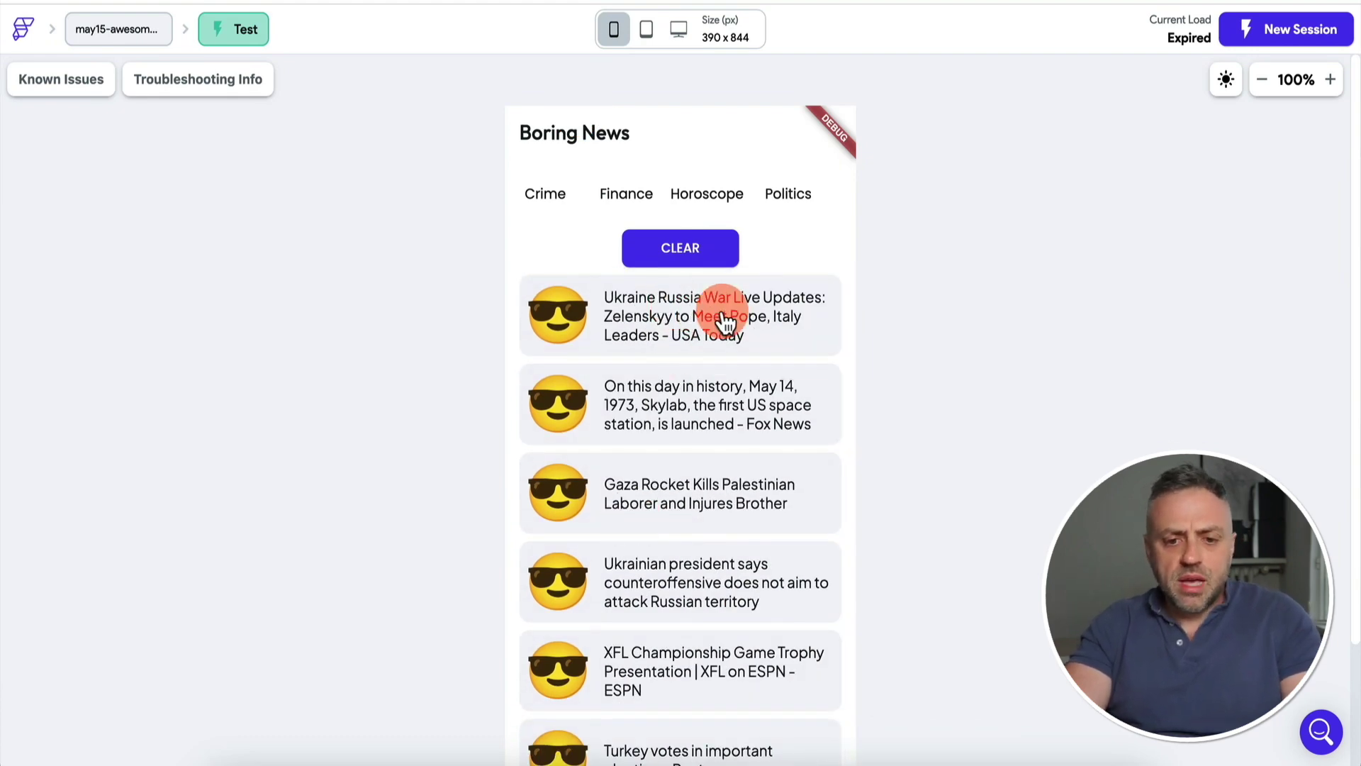
pyautogui.click(679, 312)
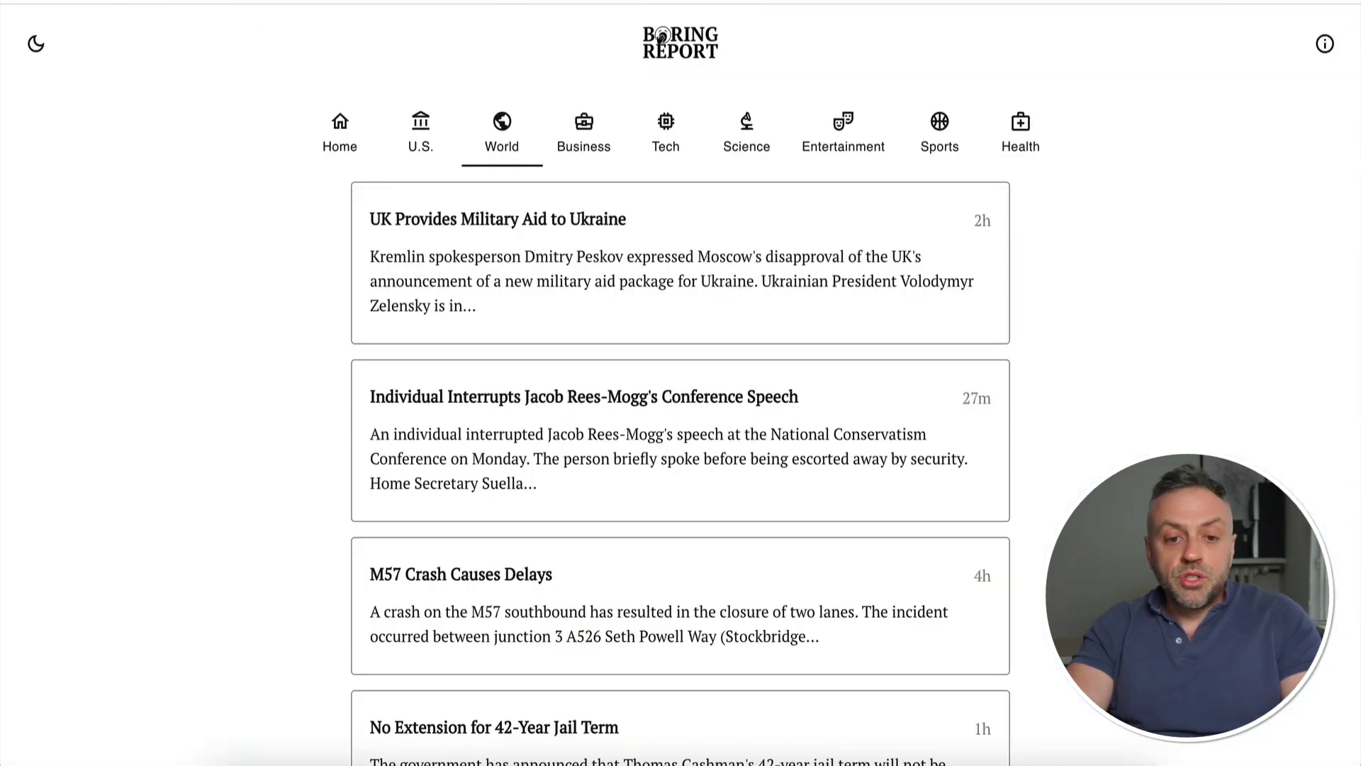
pyautogui.click(570, 266)
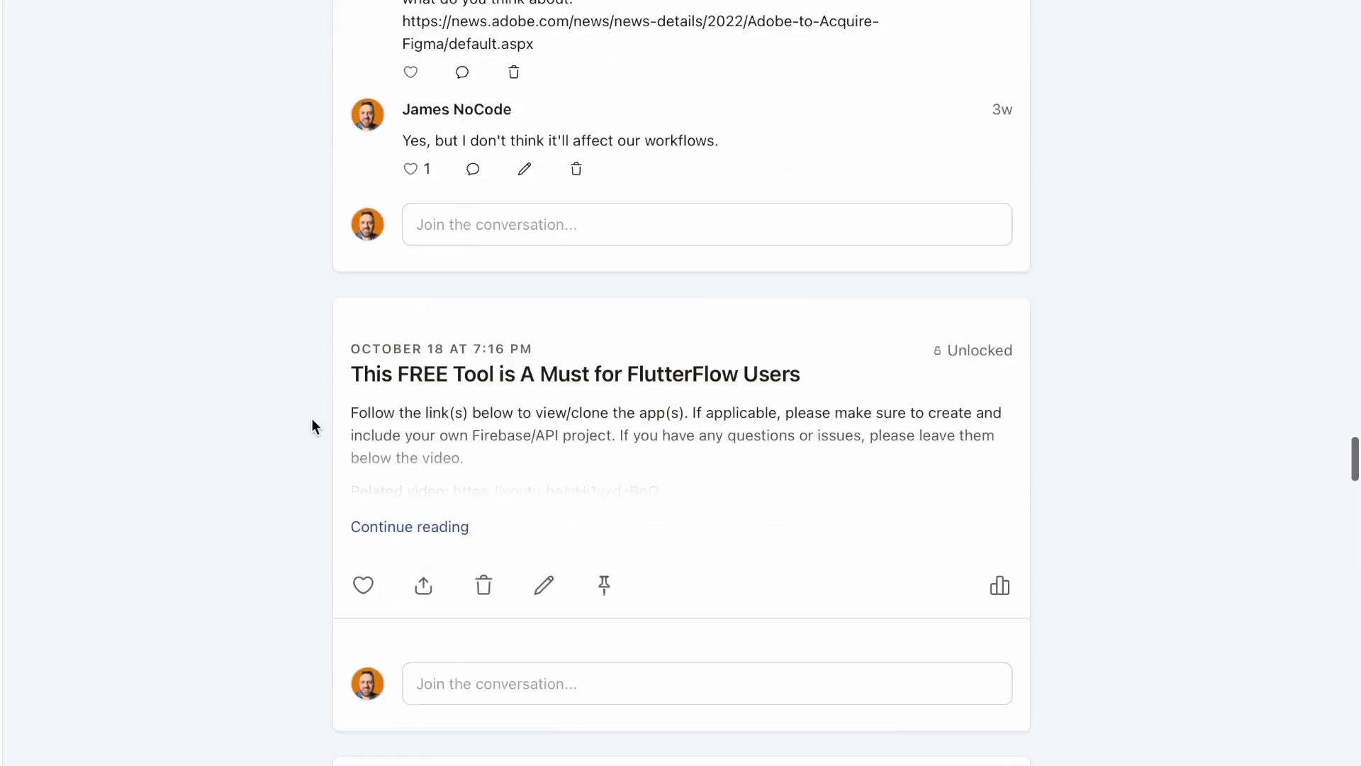
pyautogui.scroll(-15, 311, 419)
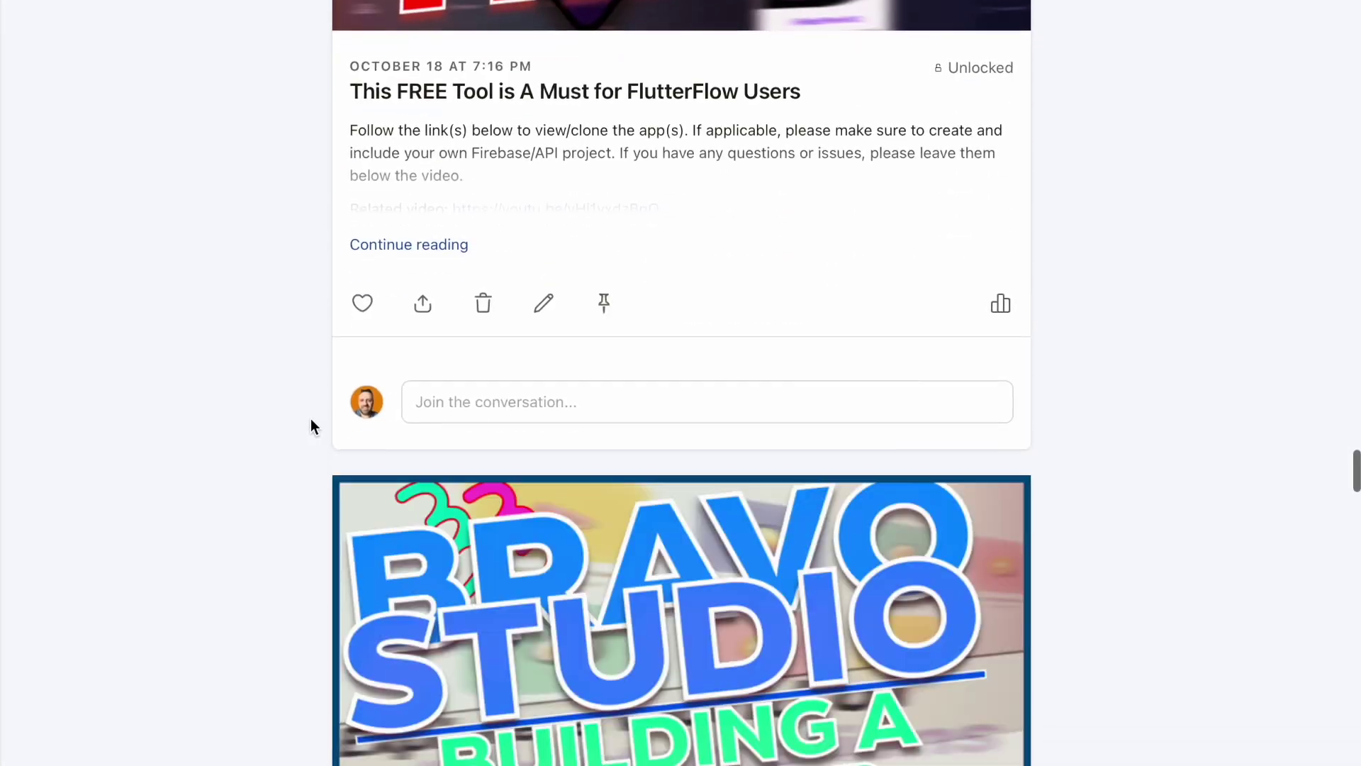
pyautogui.scroll(-15, 305, 419)
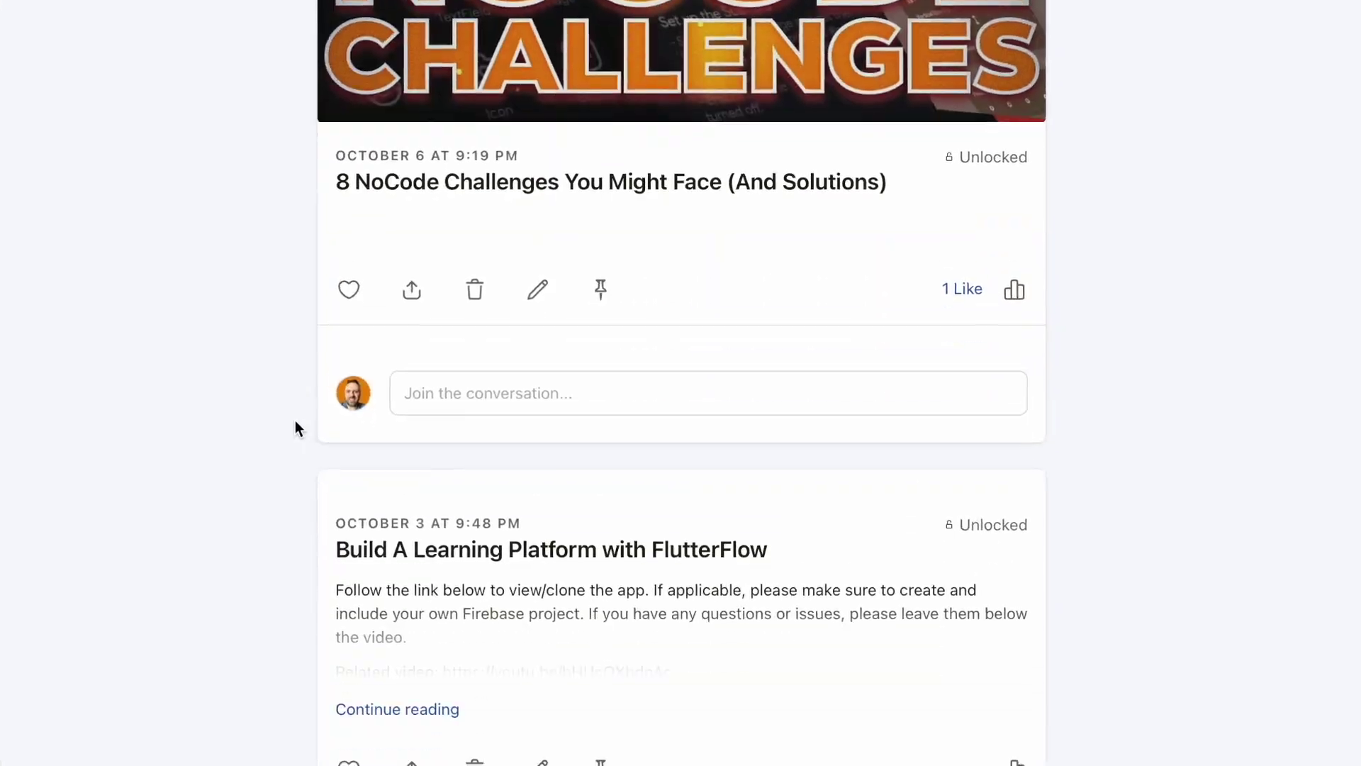
pyautogui.scroll(-10, 281, 422)
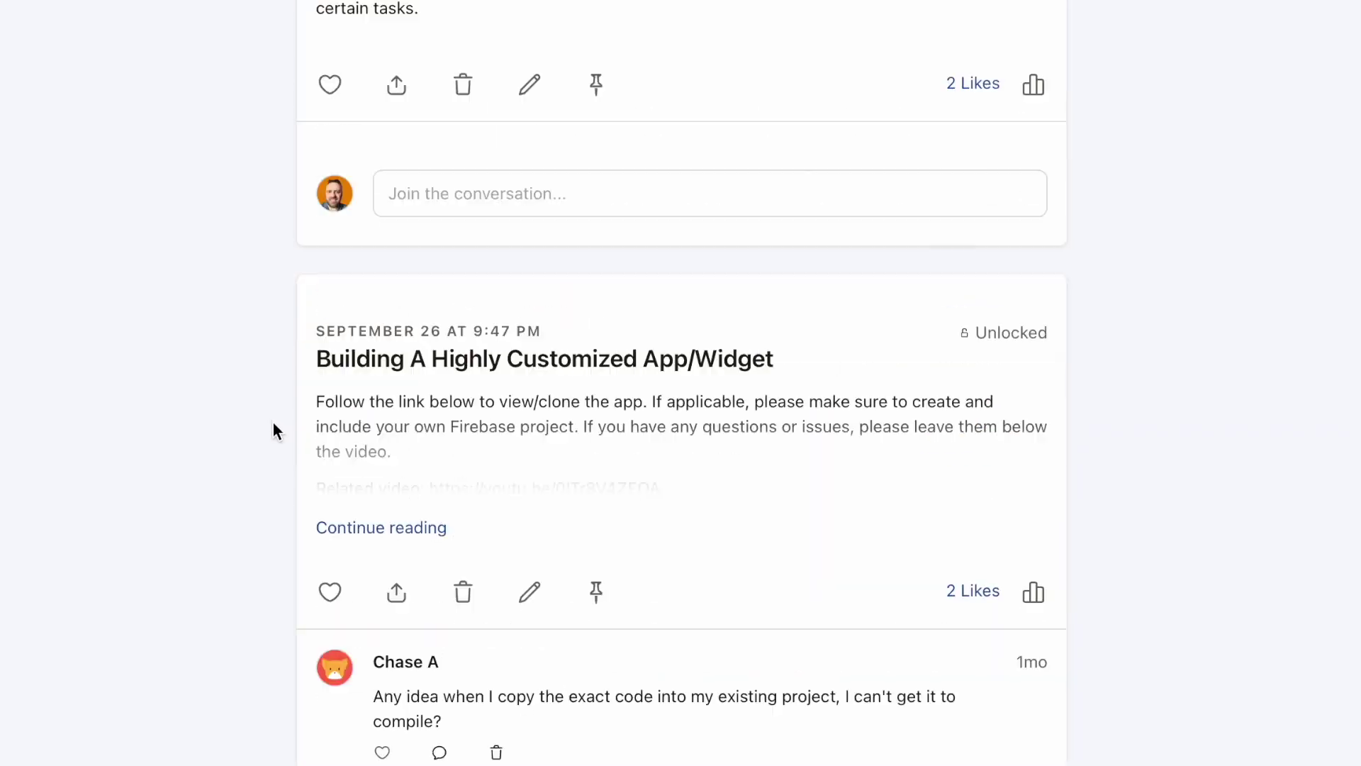
pyautogui.scroll(-6, 262, 425)
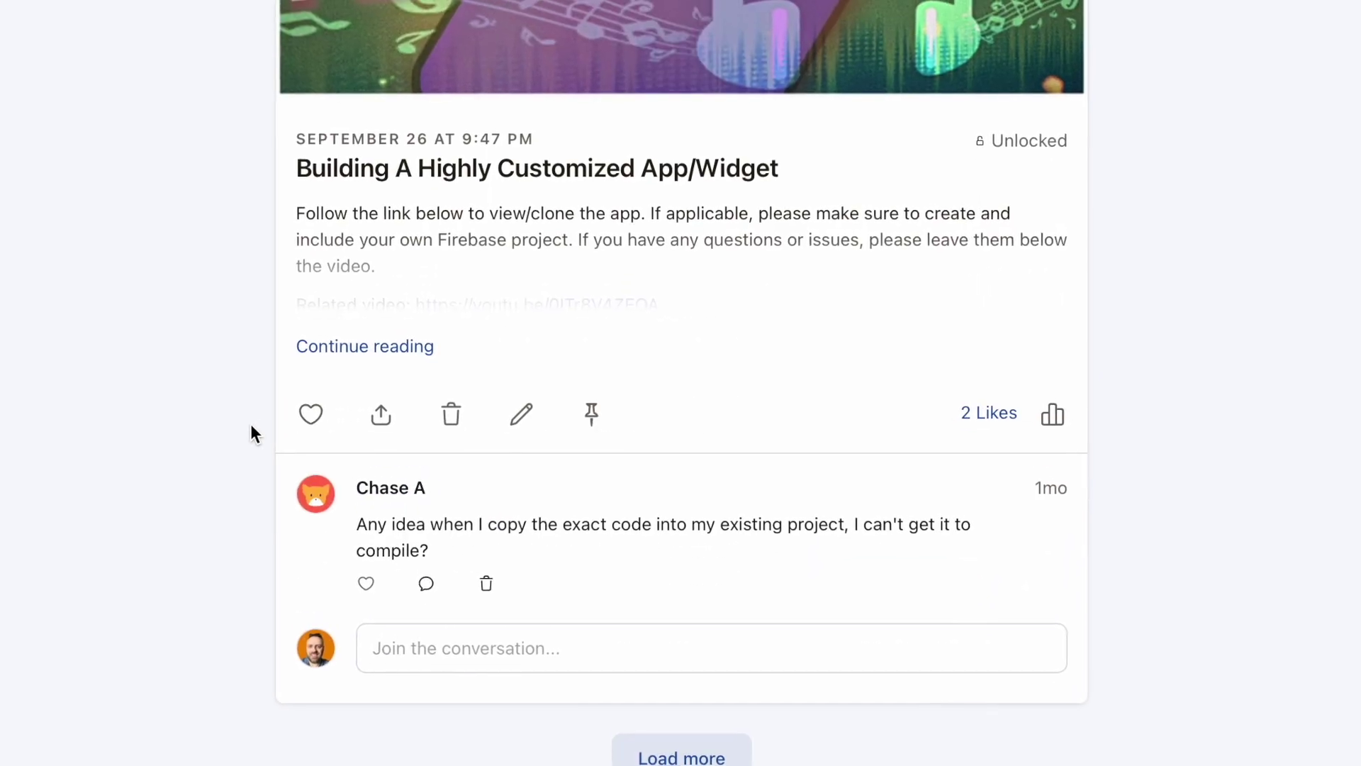